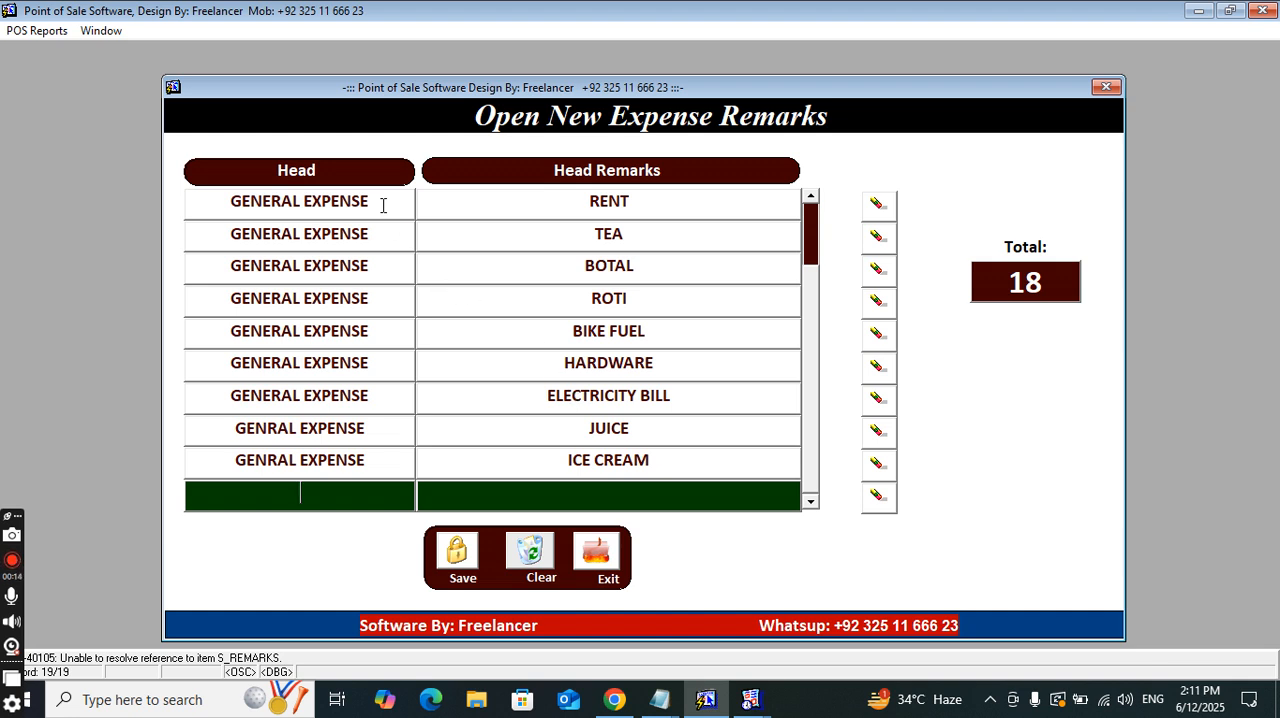
Look through the existing expense heads and remarks from the first record to the last
scroll(388, 207, "up", 2)
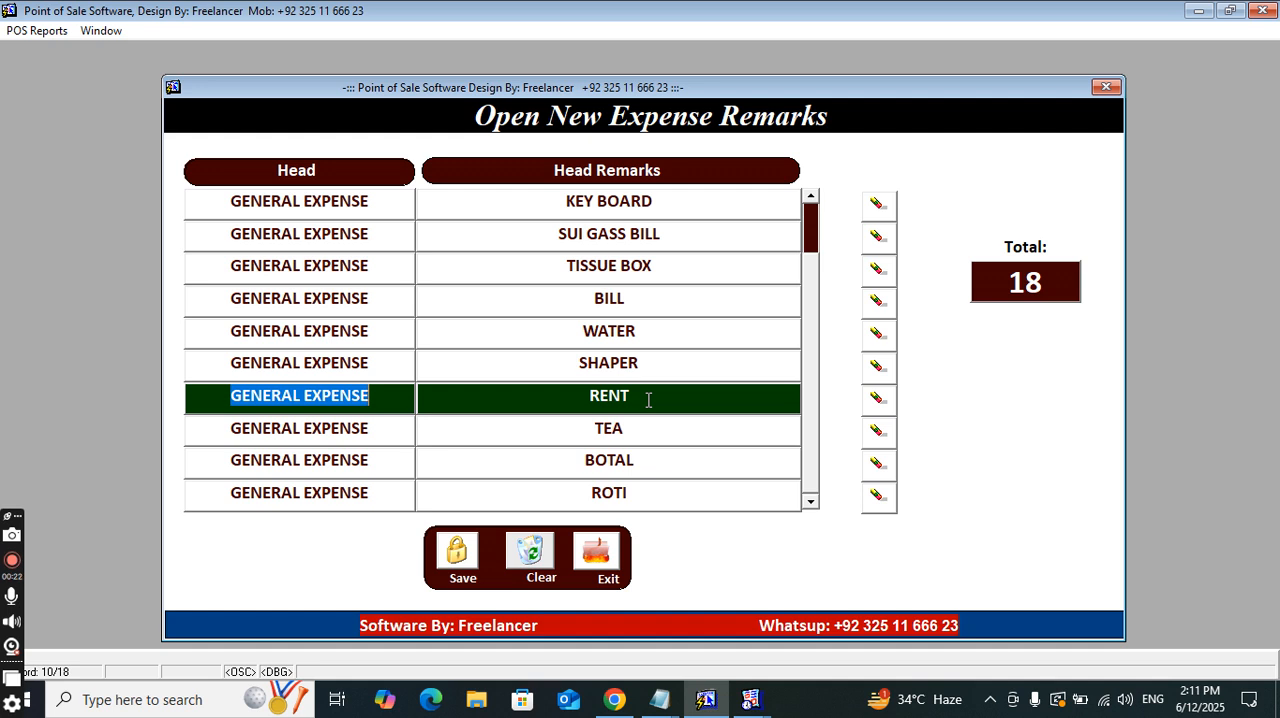
left_click(654, 362)
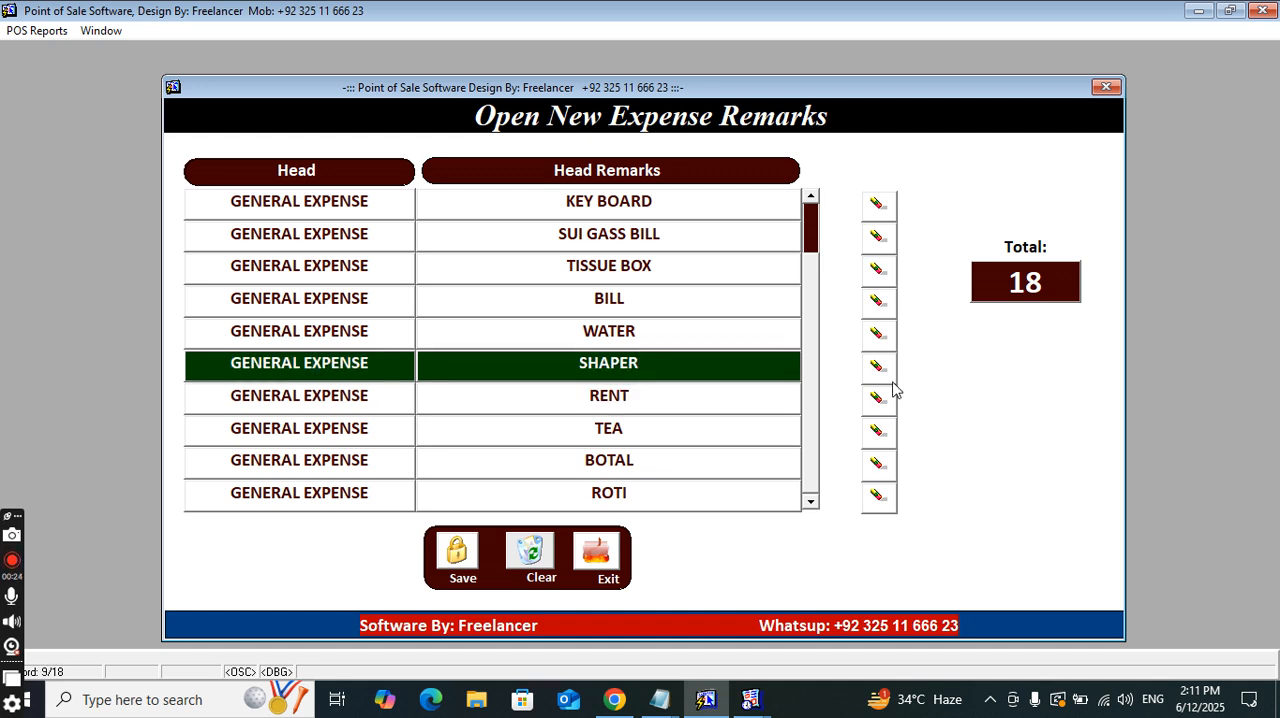
key("Up")
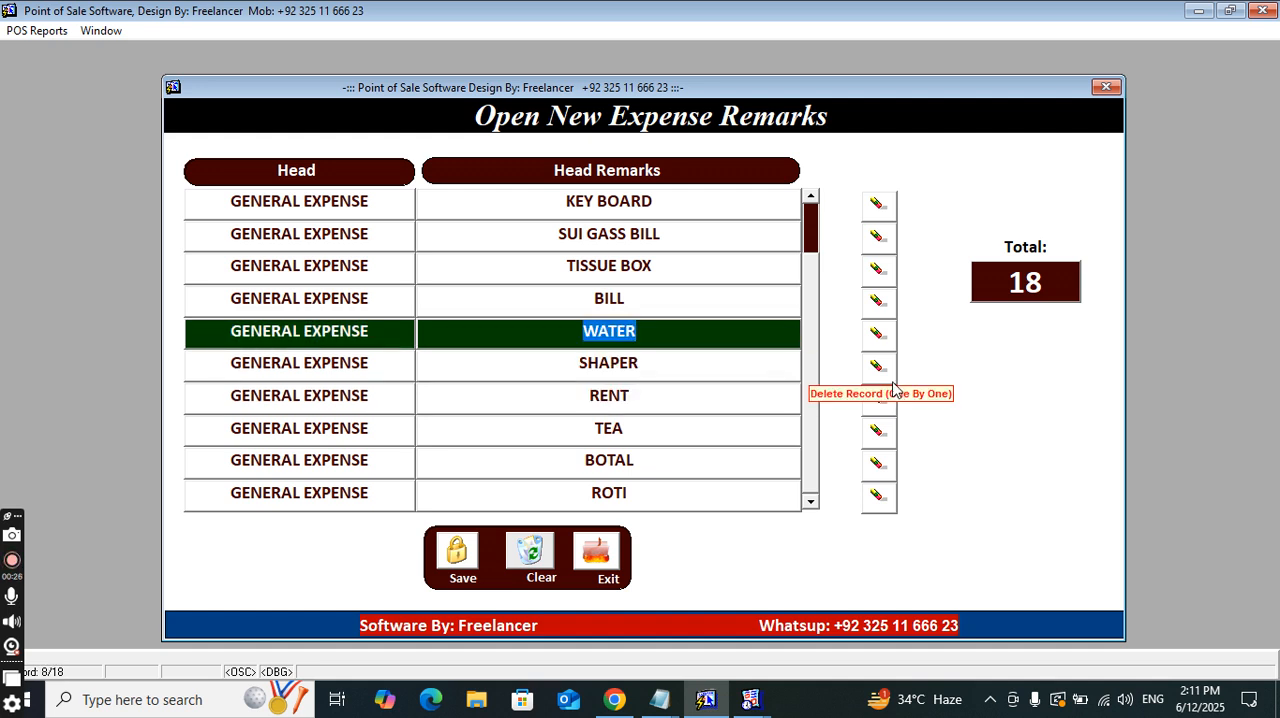
key("Up")
key("Up")
key("Up")
key("Up")
key("Up")
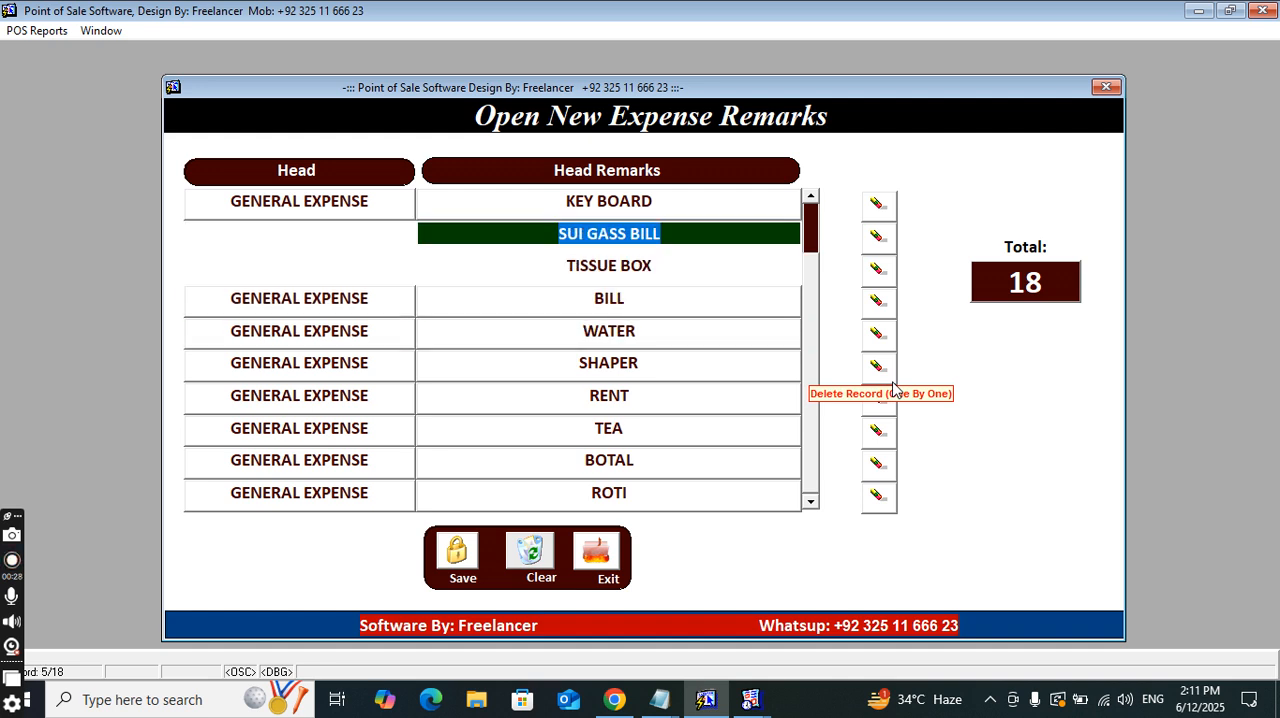
key("Up")
key("Up")
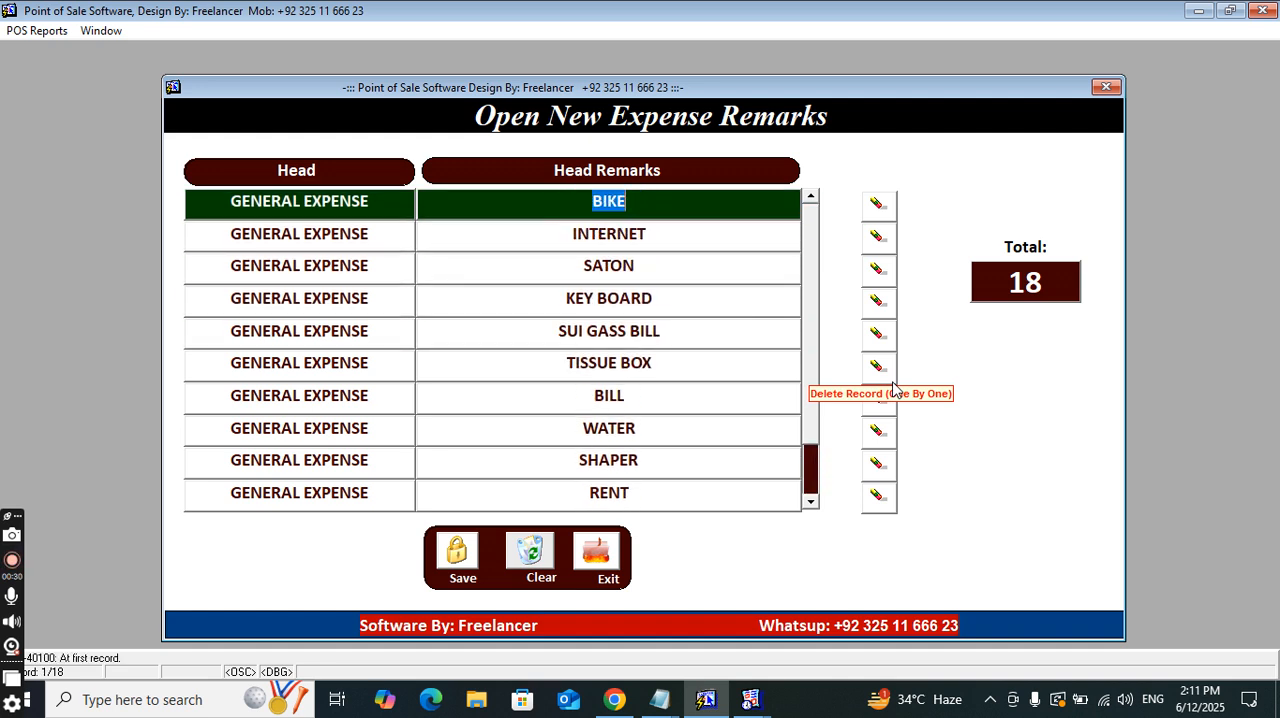
key("Down")
key("Down")
key("Down")
key("Down")
key("Down")
key("Down")
key("Down")
key("Down")
key("Down")
key("Down")
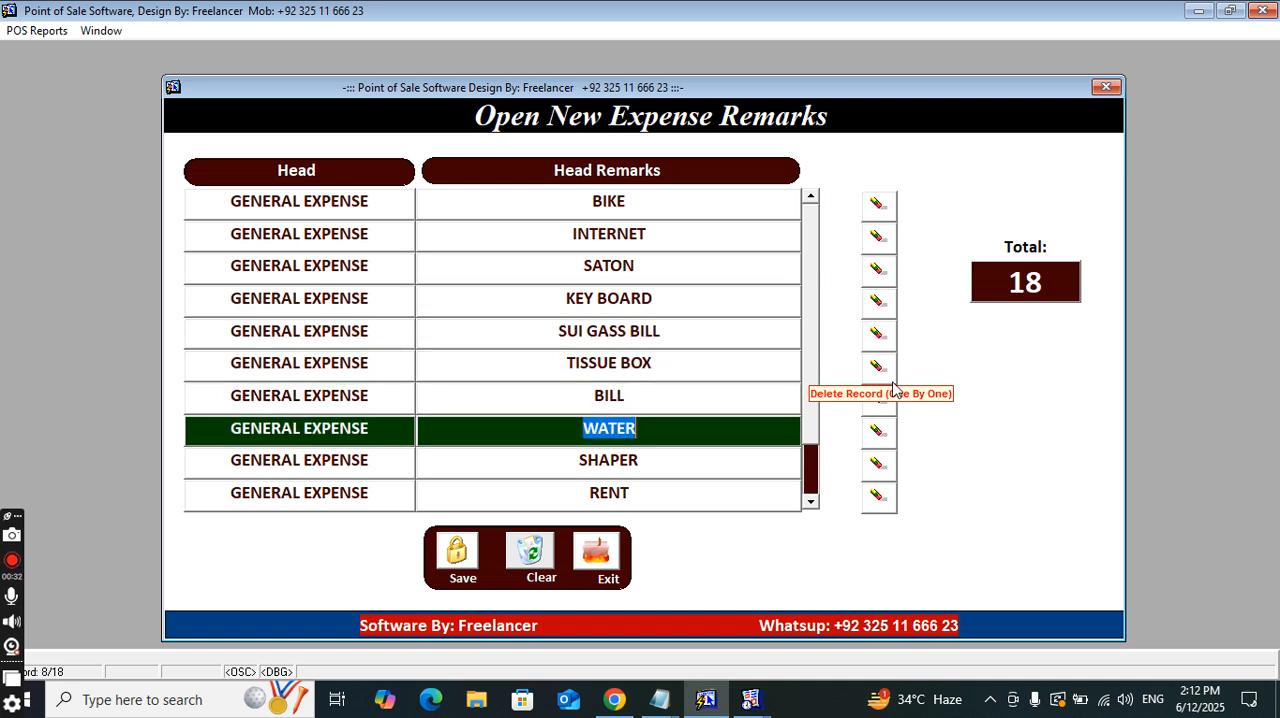
key("Down")
key("Down")
key("Down")
key("Down")
key("Down")
key("Down")
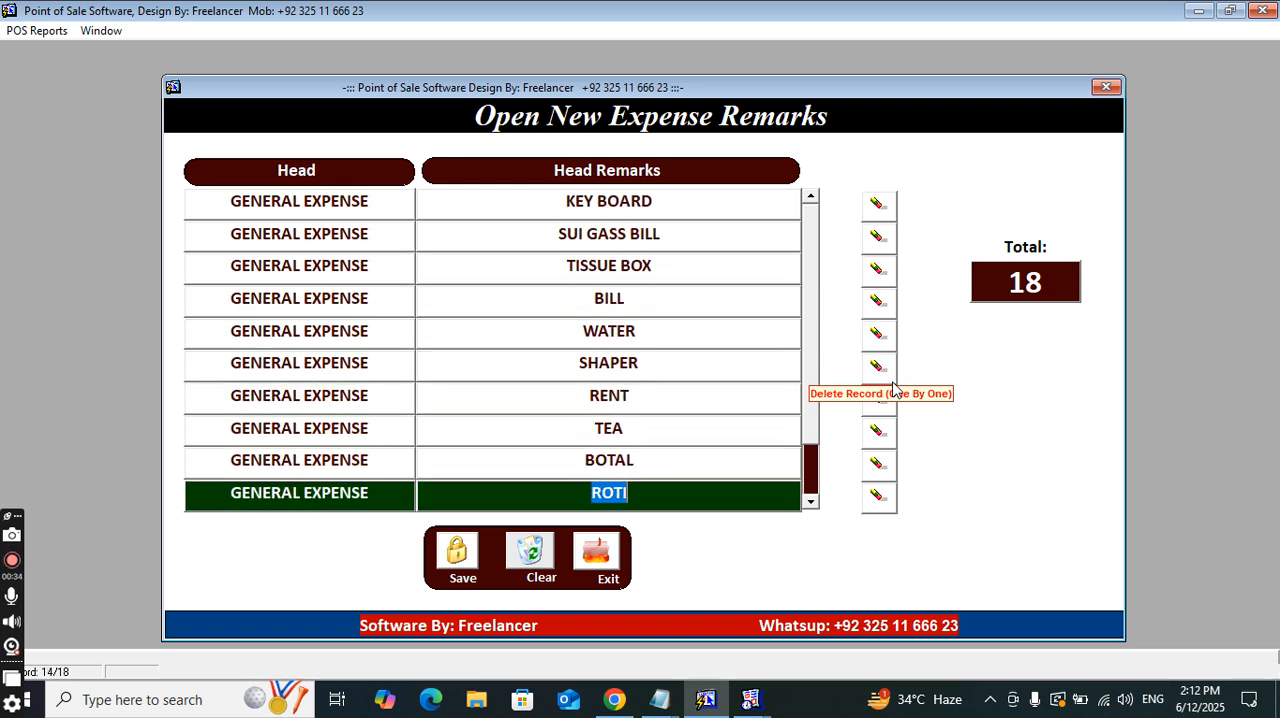
key("Down")
key("Down")
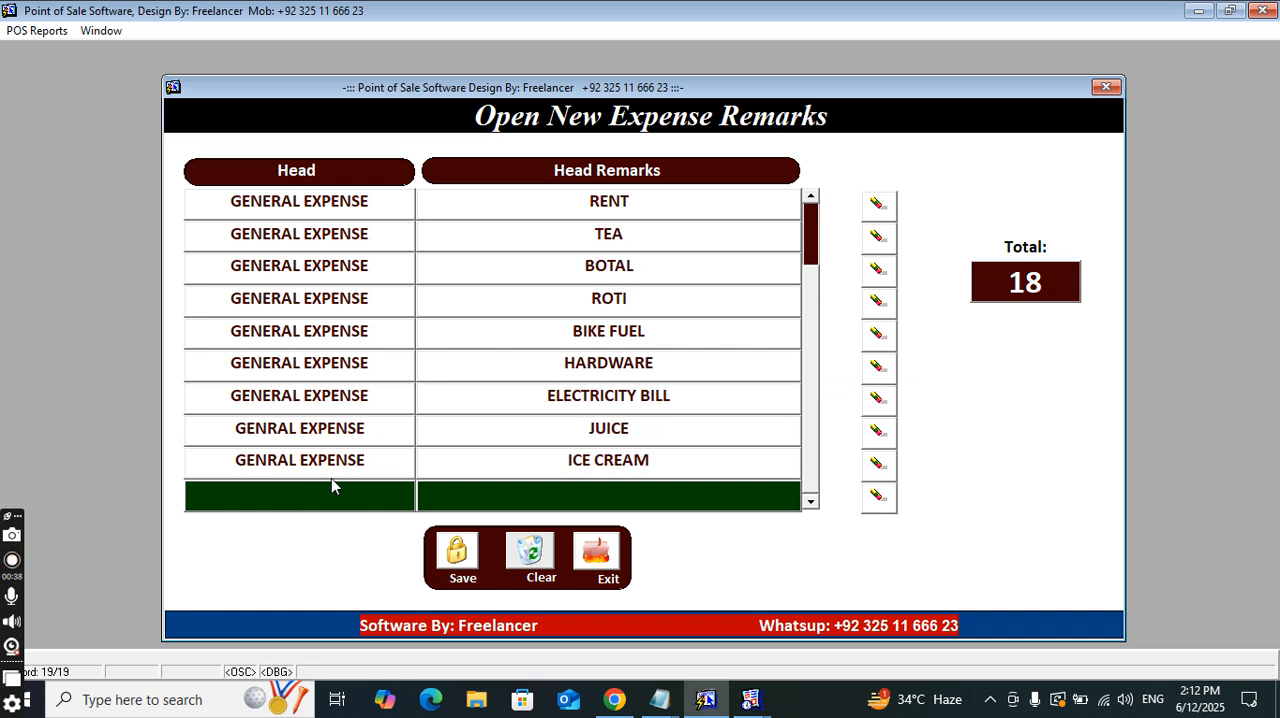
Fill the empty row after ICE CREAM with the head GENRAL EXPENSE and the remark COCA COLA
type("GENRAL EXPENSE")
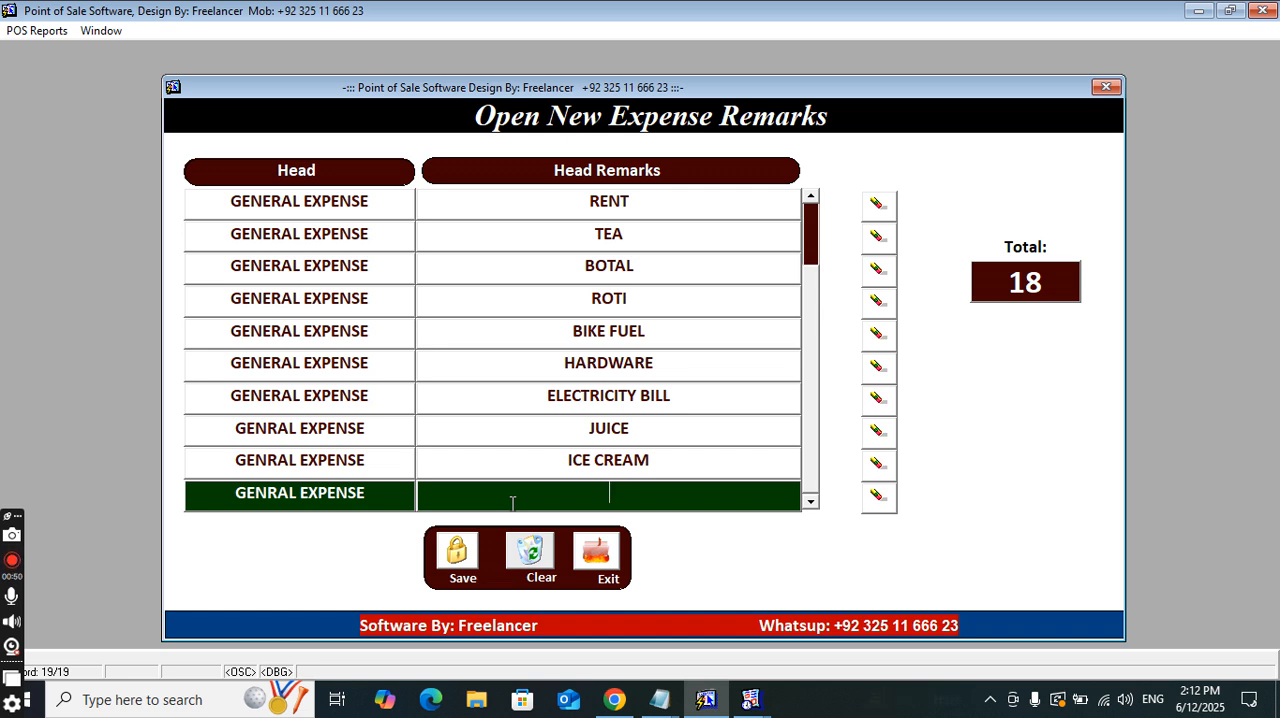
type("COCA COLA")
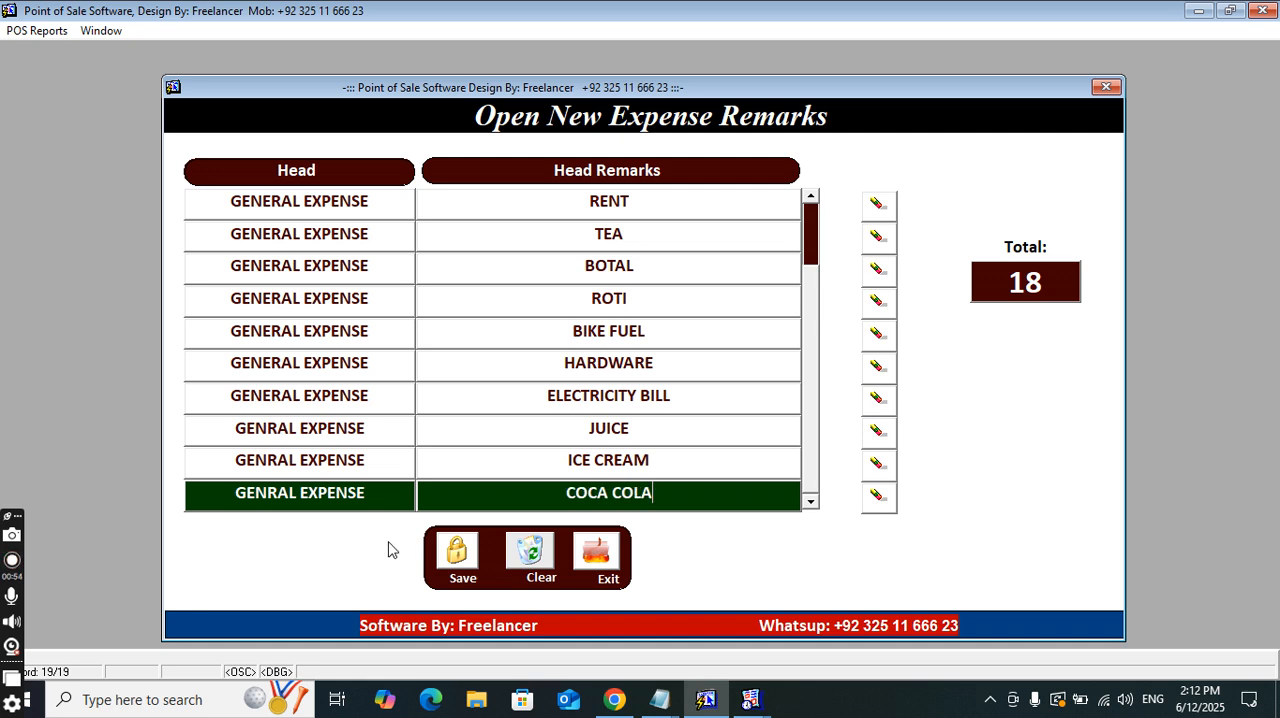
Save the new expense remark and close the expense remarks form
left_click(452, 558)
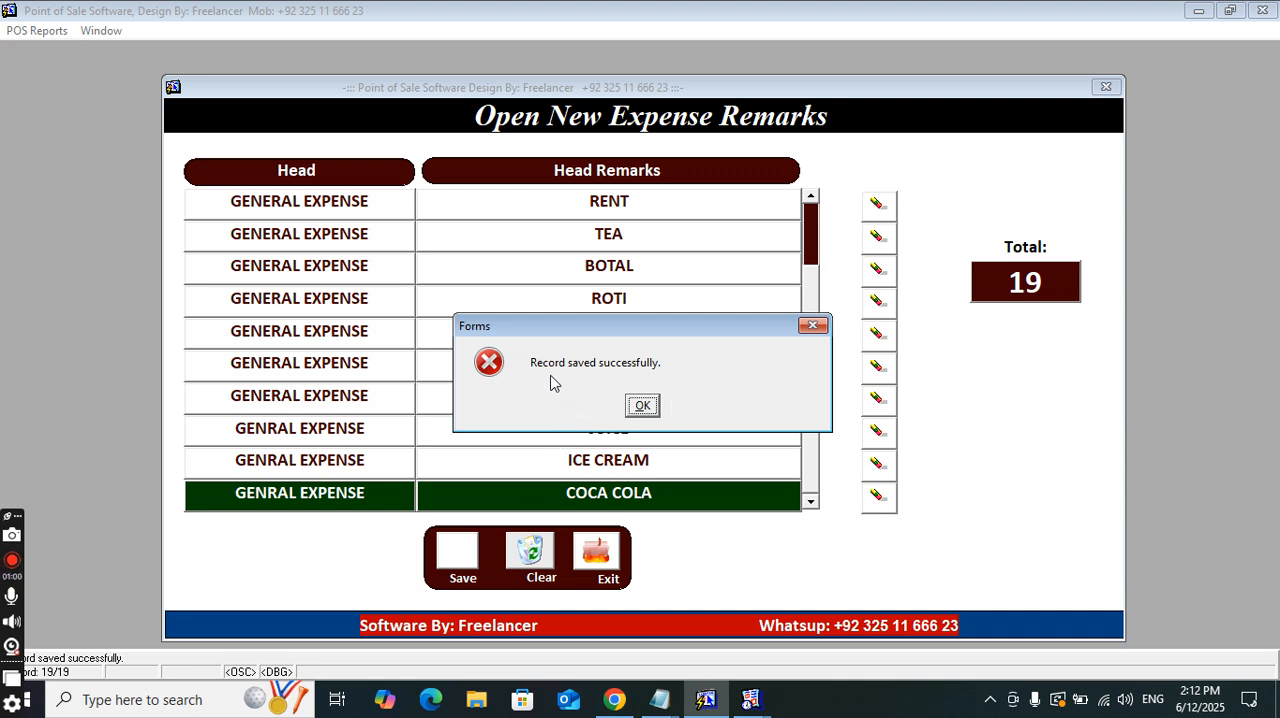
left_click(643, 406)
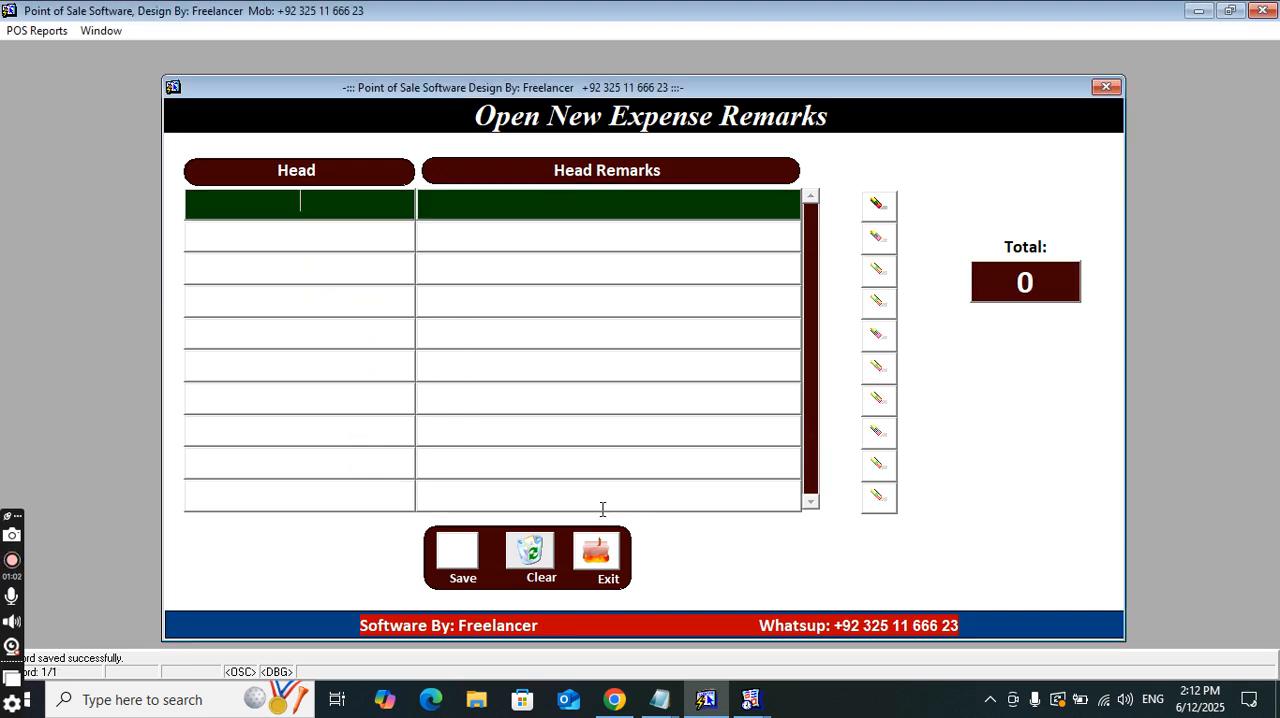
left_click(595, 552)
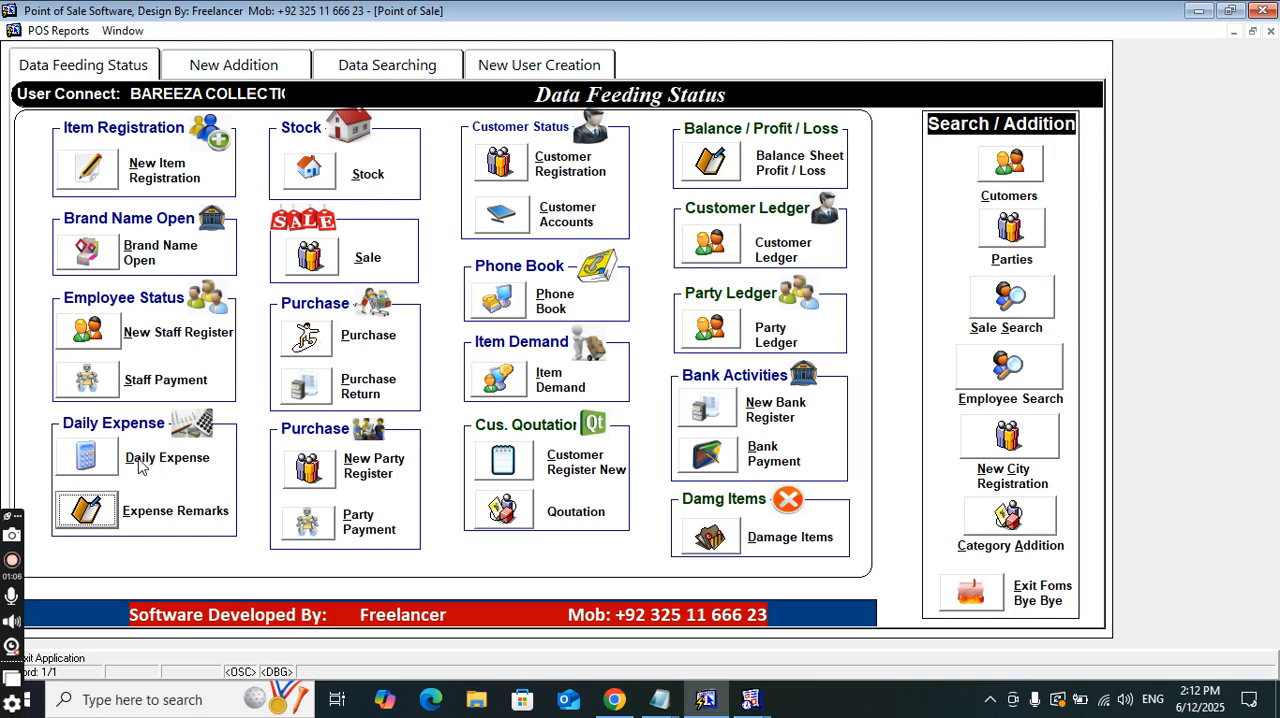
Open the Daily Expense form, accept the date 12-06-2025 and choose BOTAL as the first row's expense from the entries starting with B
left_click(91, 458)
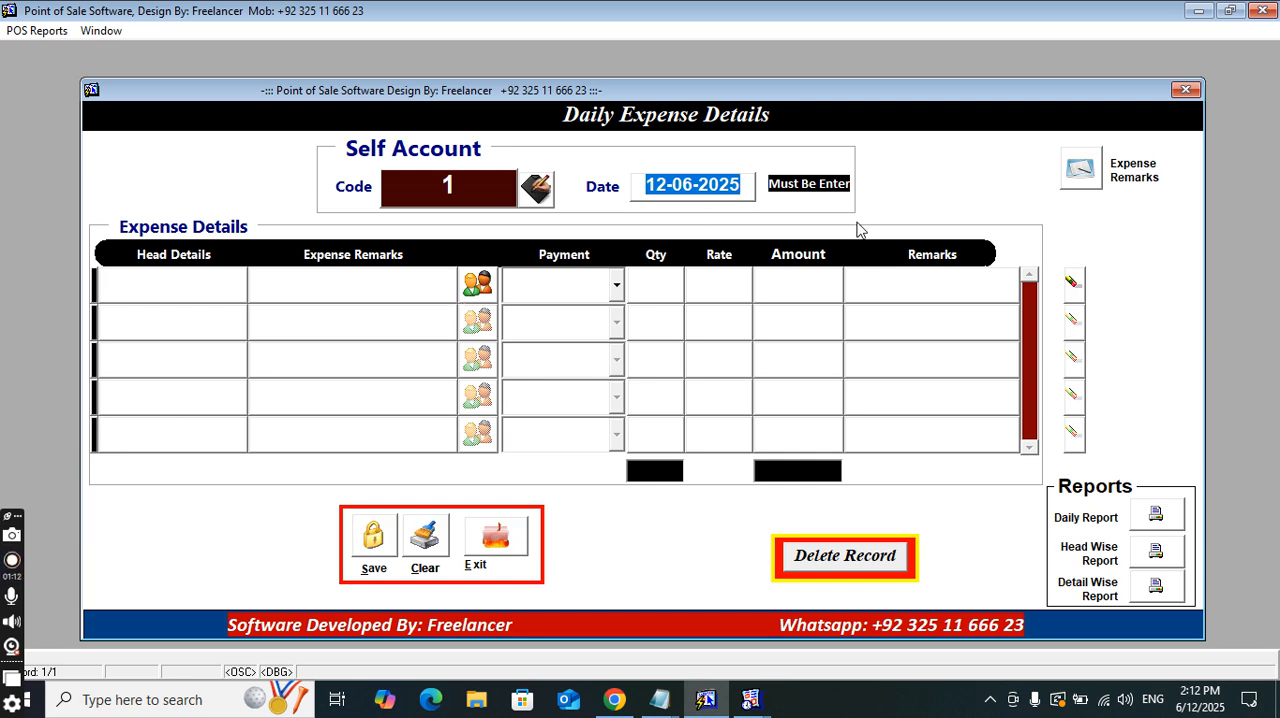
key("Return")
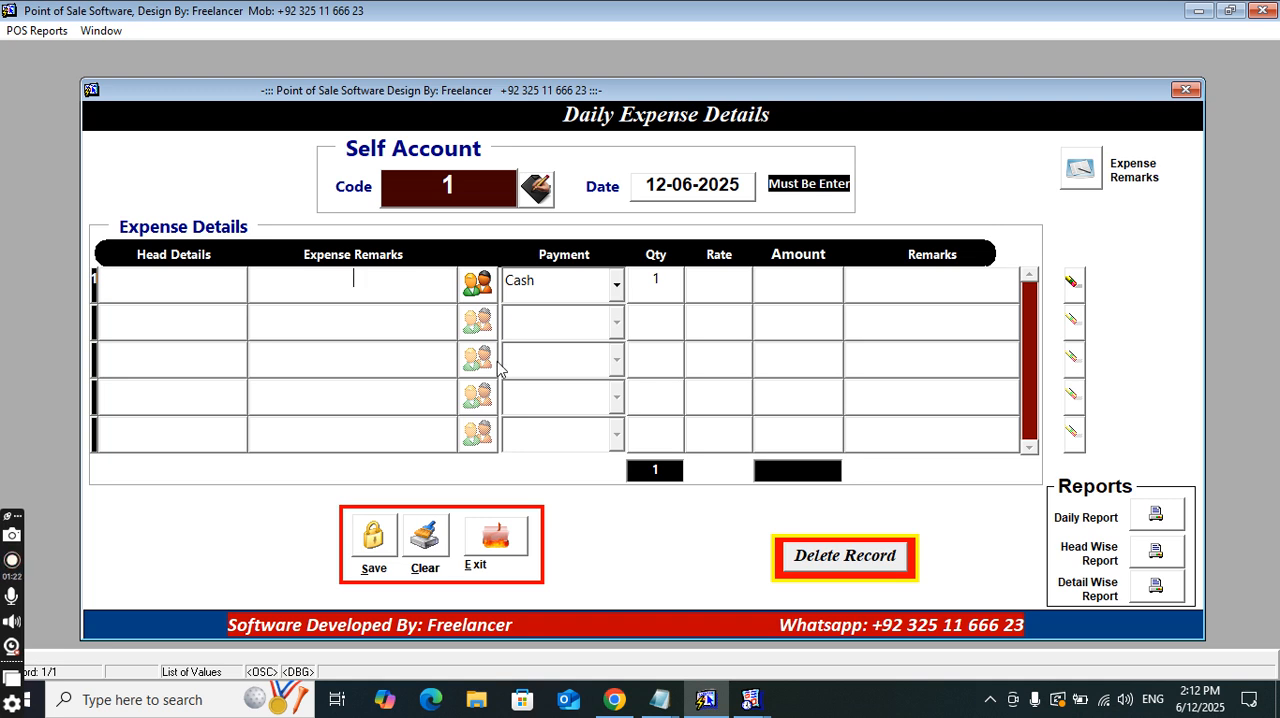
type("B")
key("Tab")
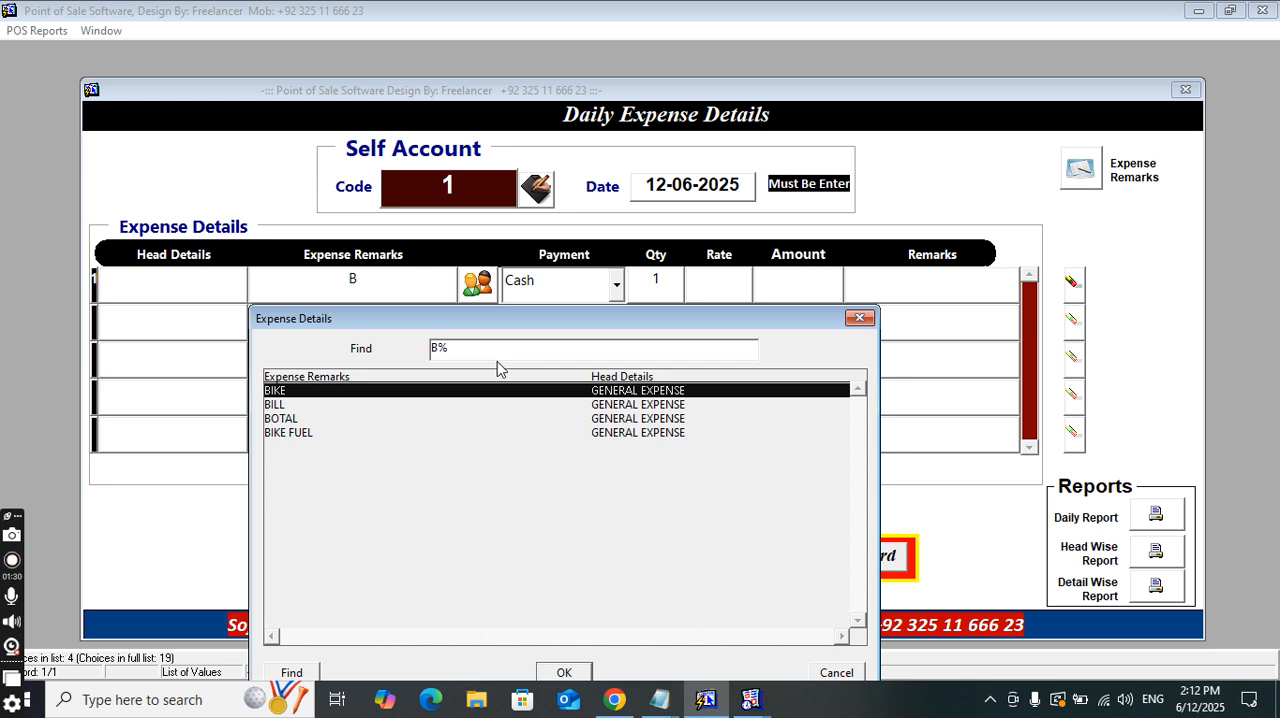
key("Down")
key("Down")
key("Down")
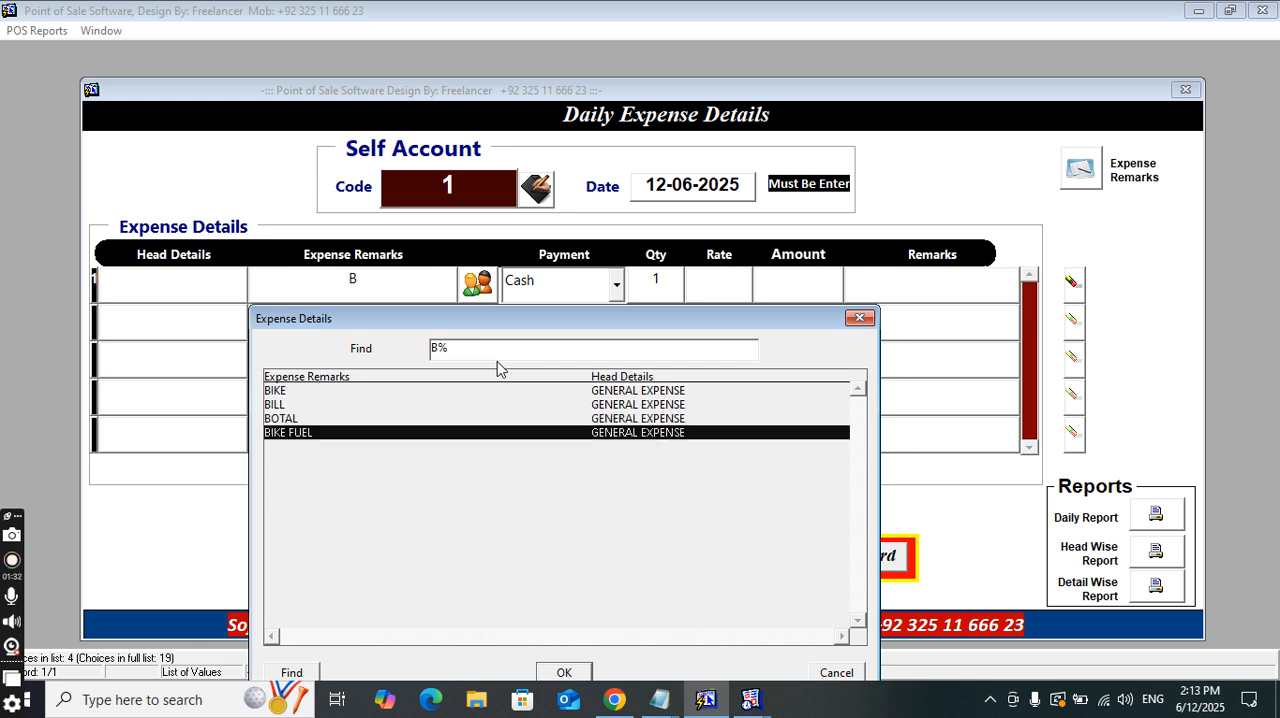
key("Up")
key("Up")
key("Down")
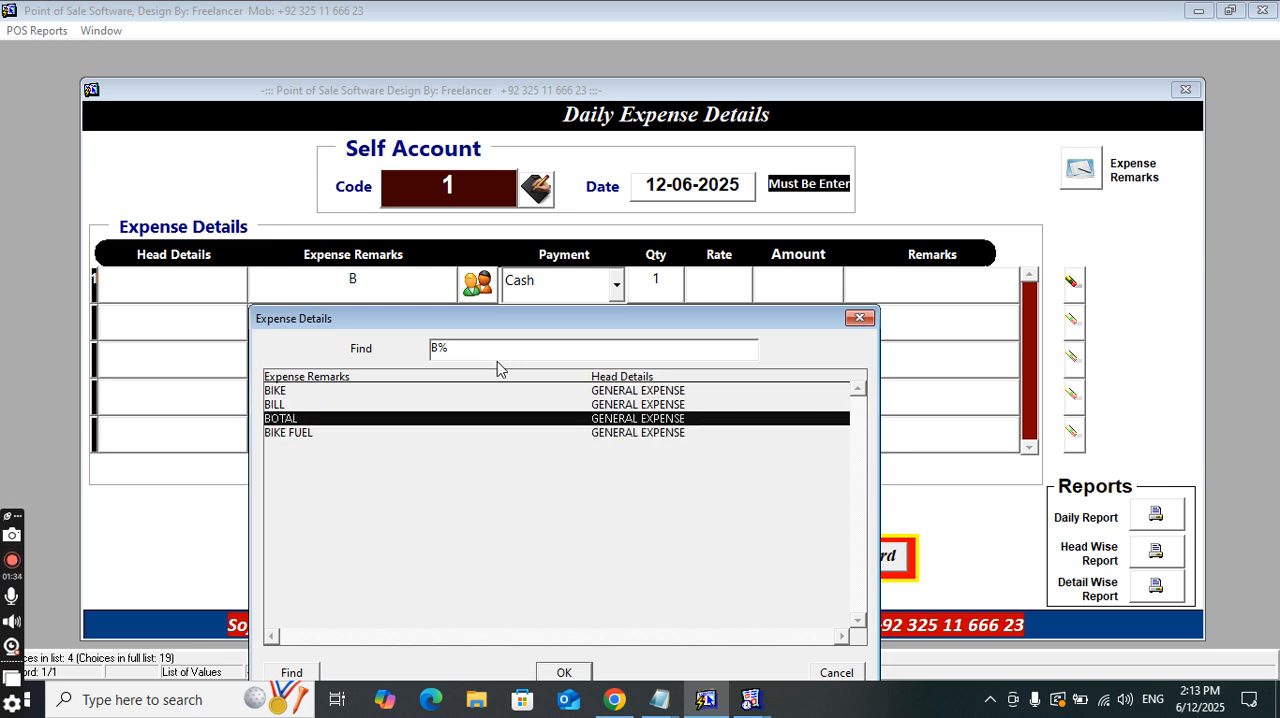
key("Return")
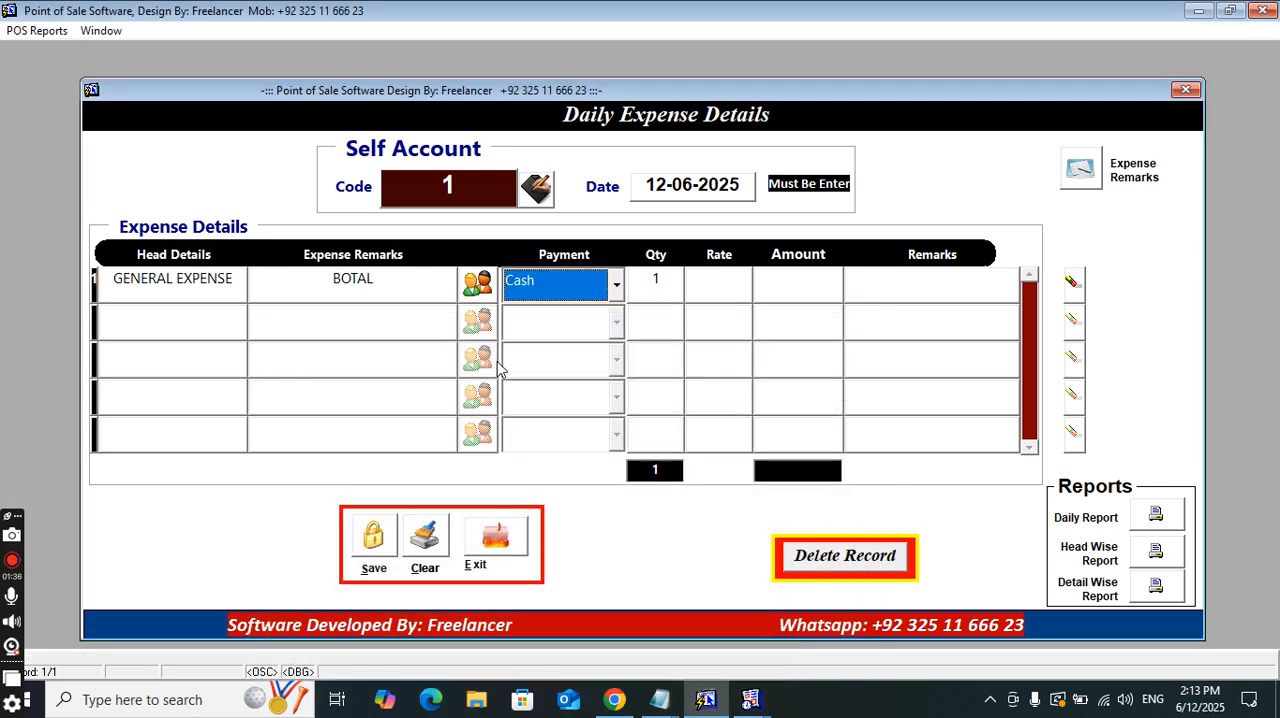
Review the payment methods for the BOTAL row and choose Cash
key("alt+Down")
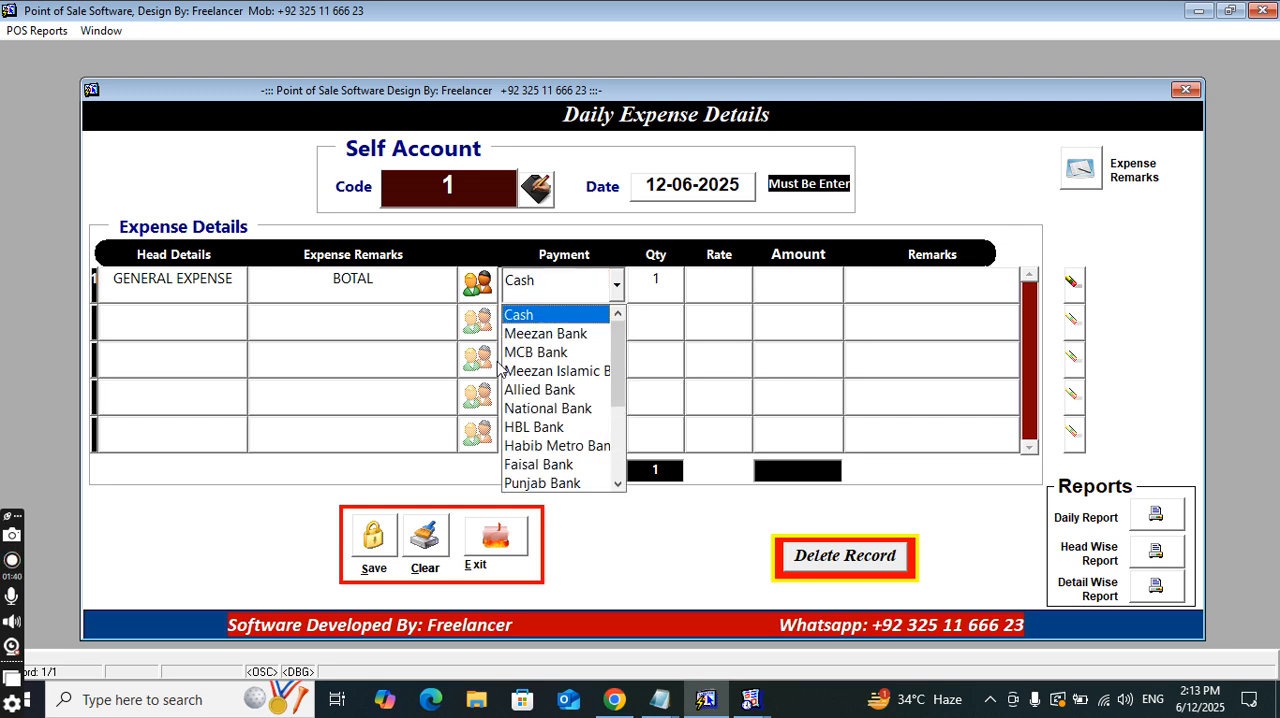
key("Down")
key("Down")
key("Down")
key("Down")
key("Down")
key("Down")
key("Down")
key("Down")
key("Down")
key("Down")
key("Down")
key("Down")
key("Down")
key("Down")
key("Down")
key("Down")
key("Down")
key("Up")
key("Up")
key("Up")
key("Up")
key("Home")
key("Return")
key("Return")
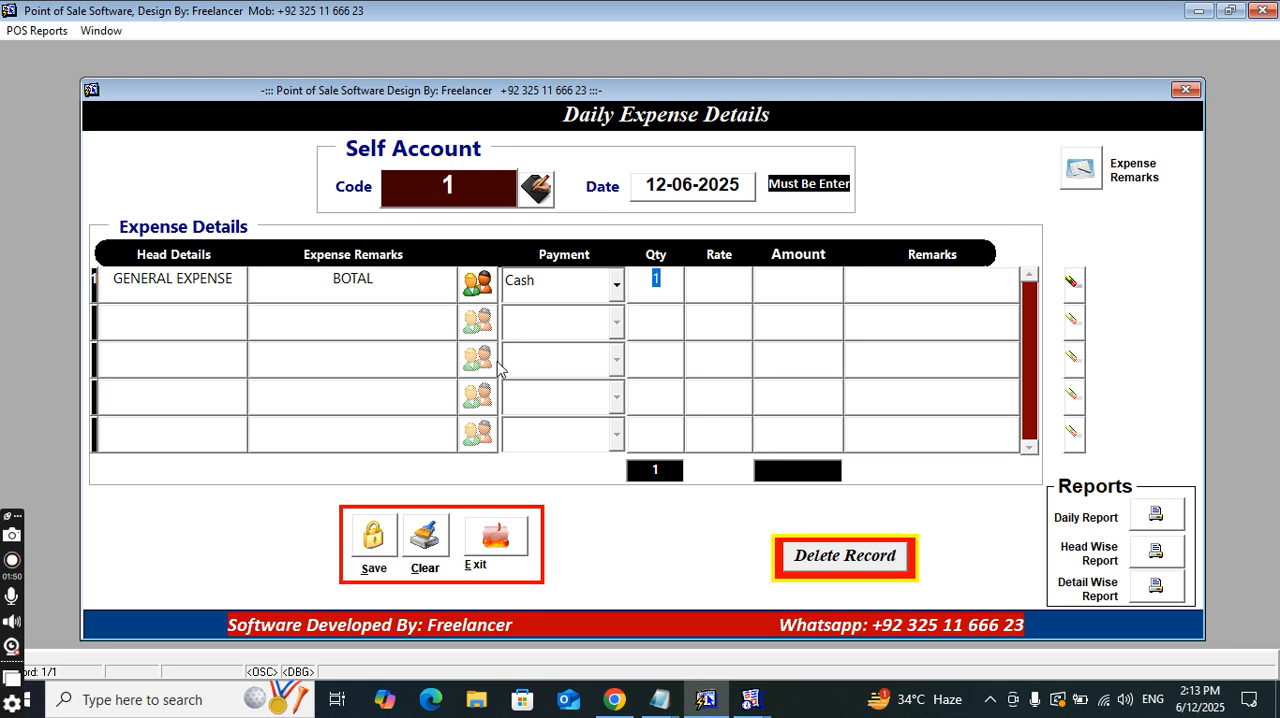
Set the BOTAL row's quantity to 2 and its rate to 60
type("2")
key("Return")
type("60")
key("Return")
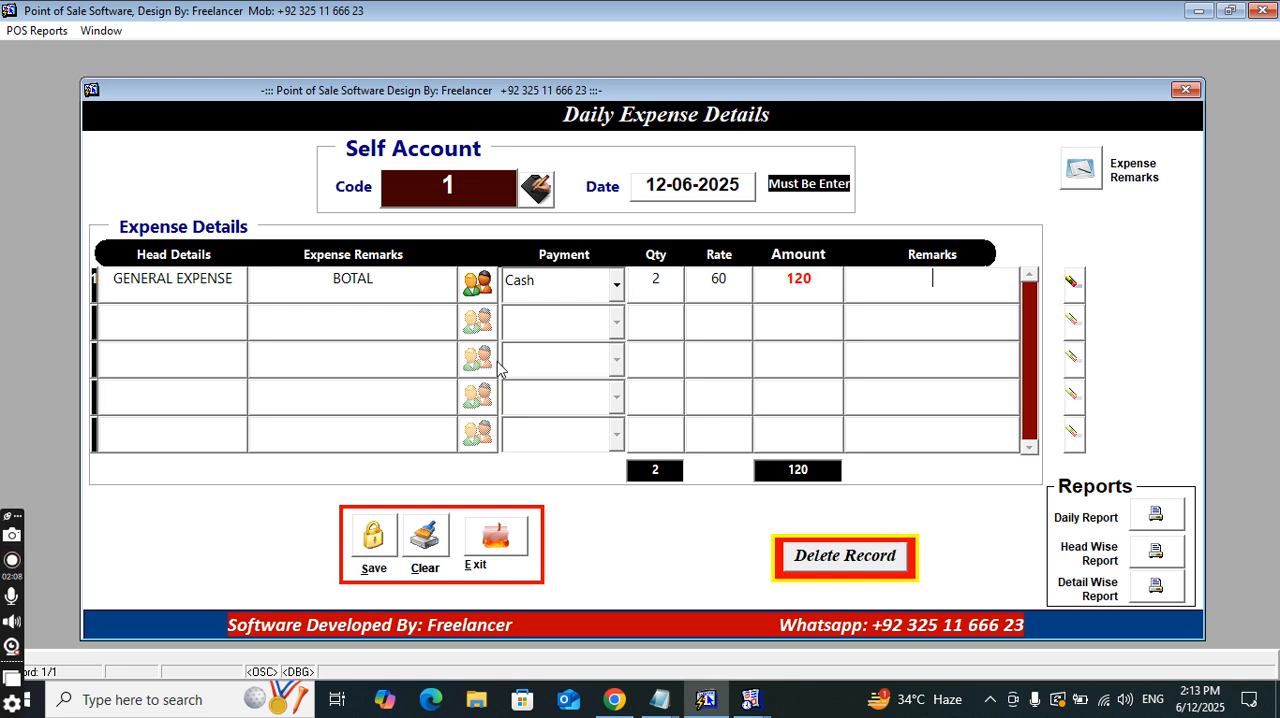
Enter the person's full name as the BOTAL row's remark and start a second expense row
key("F9")
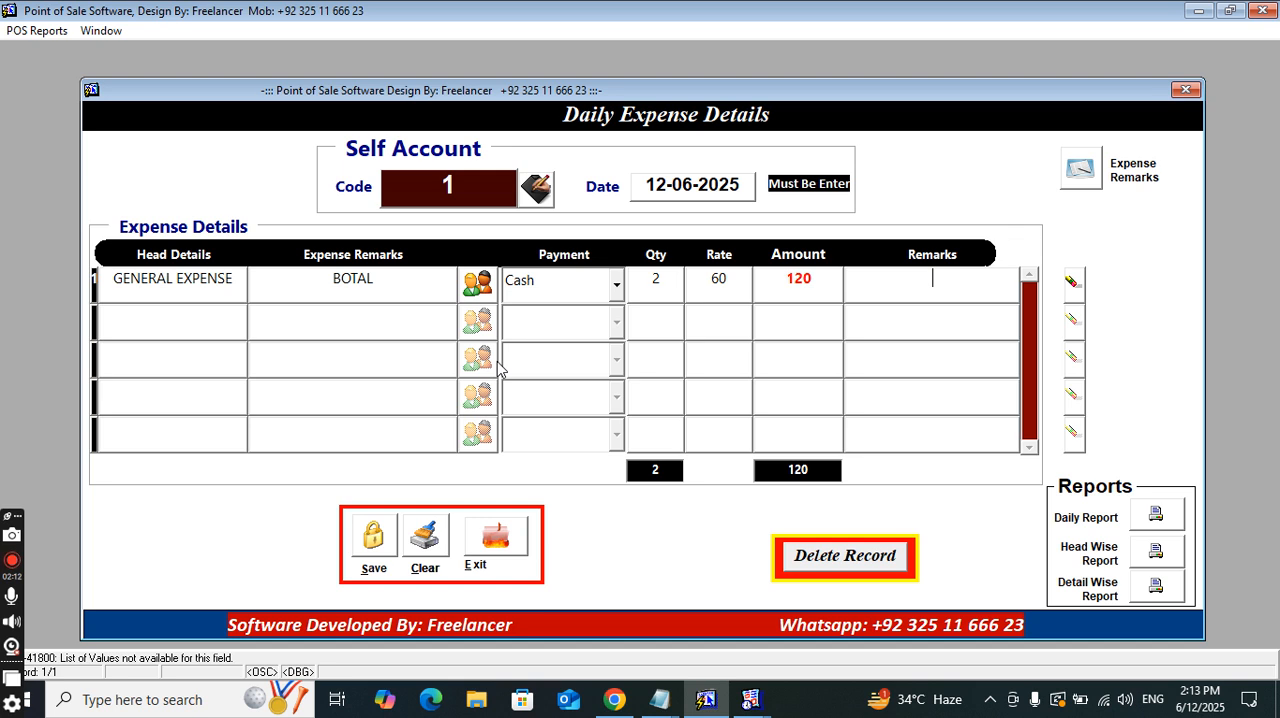
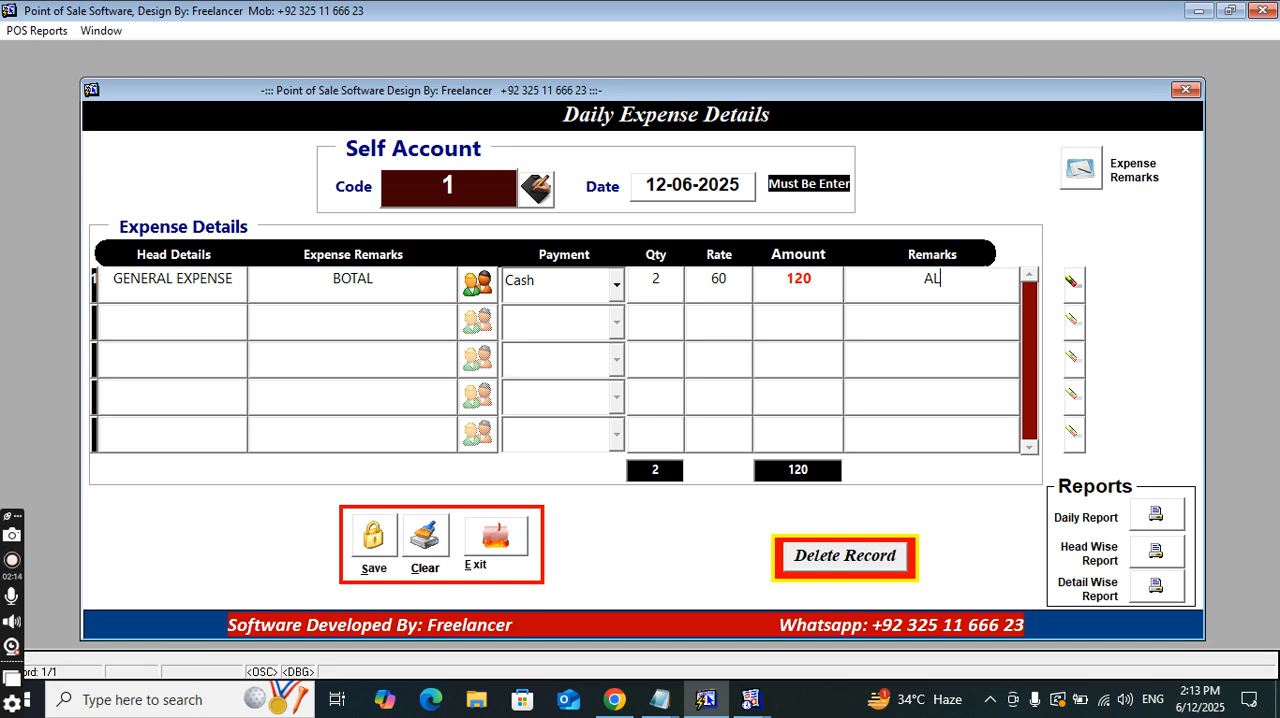
key("Return")
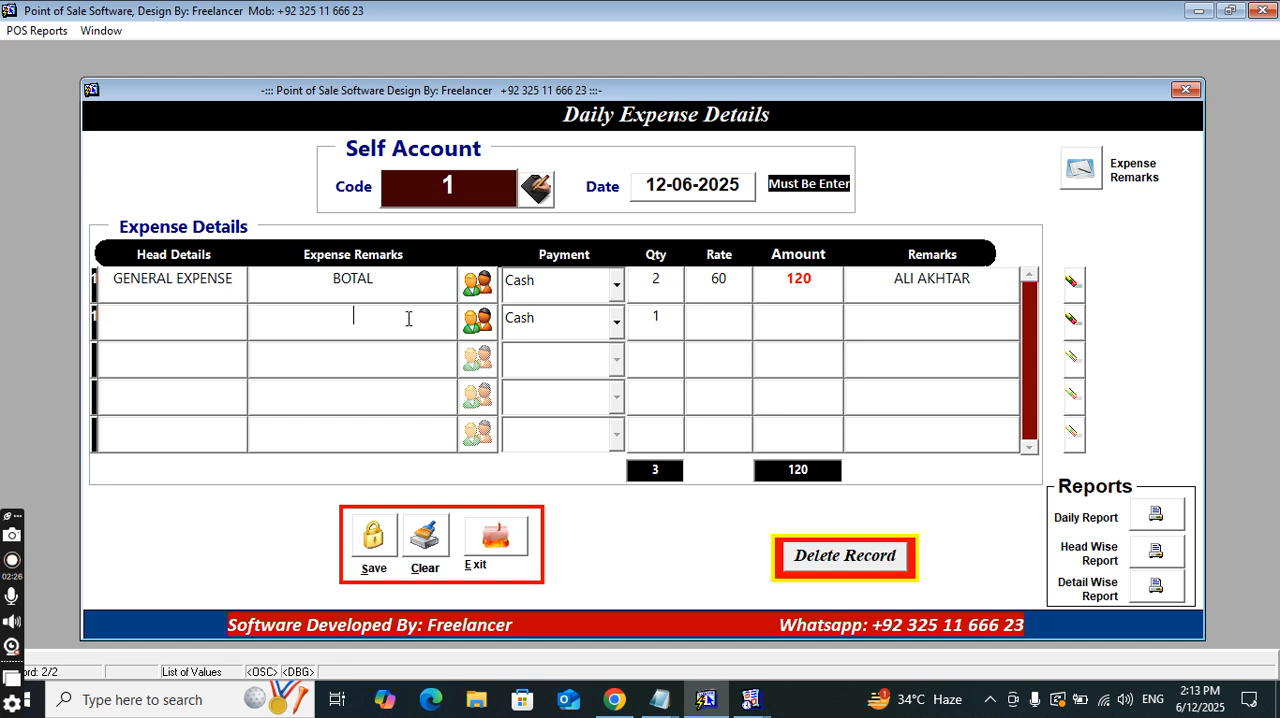
Find TEA in the list of expense remarks and assign it to the second row
left_click(480, 320)
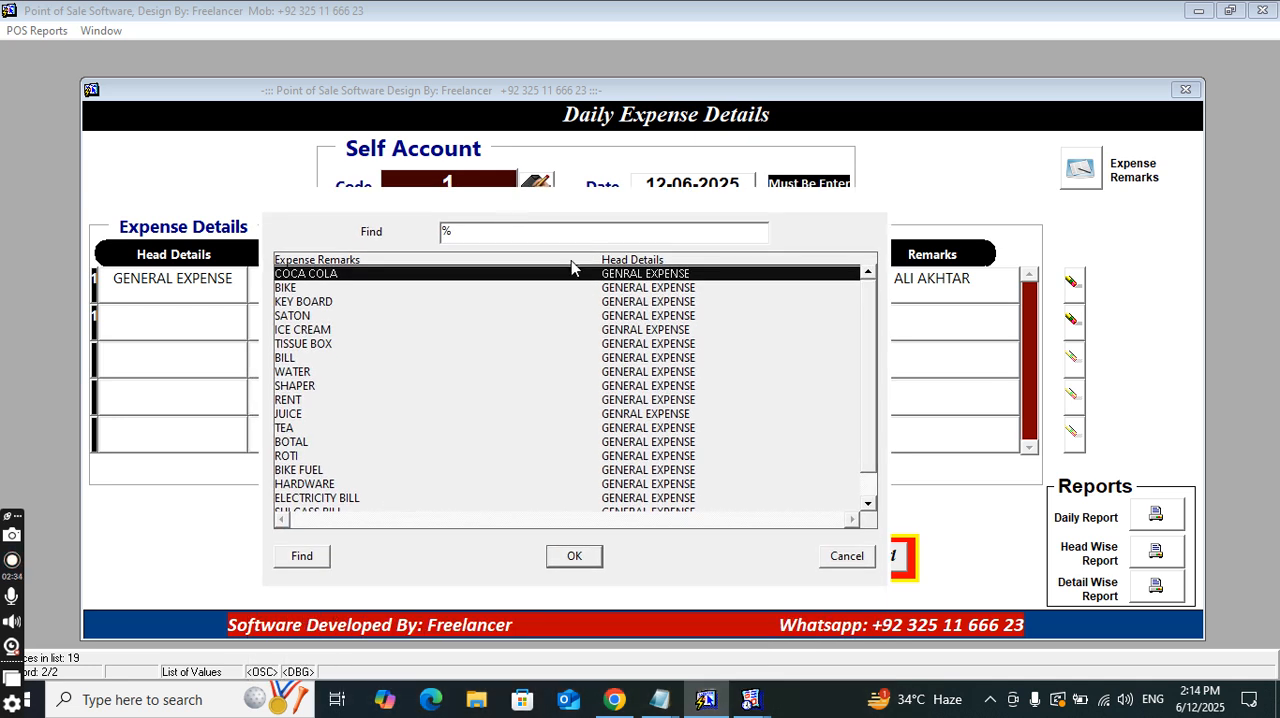
type("bi")
key("BackSpace")
key("BackSpace")
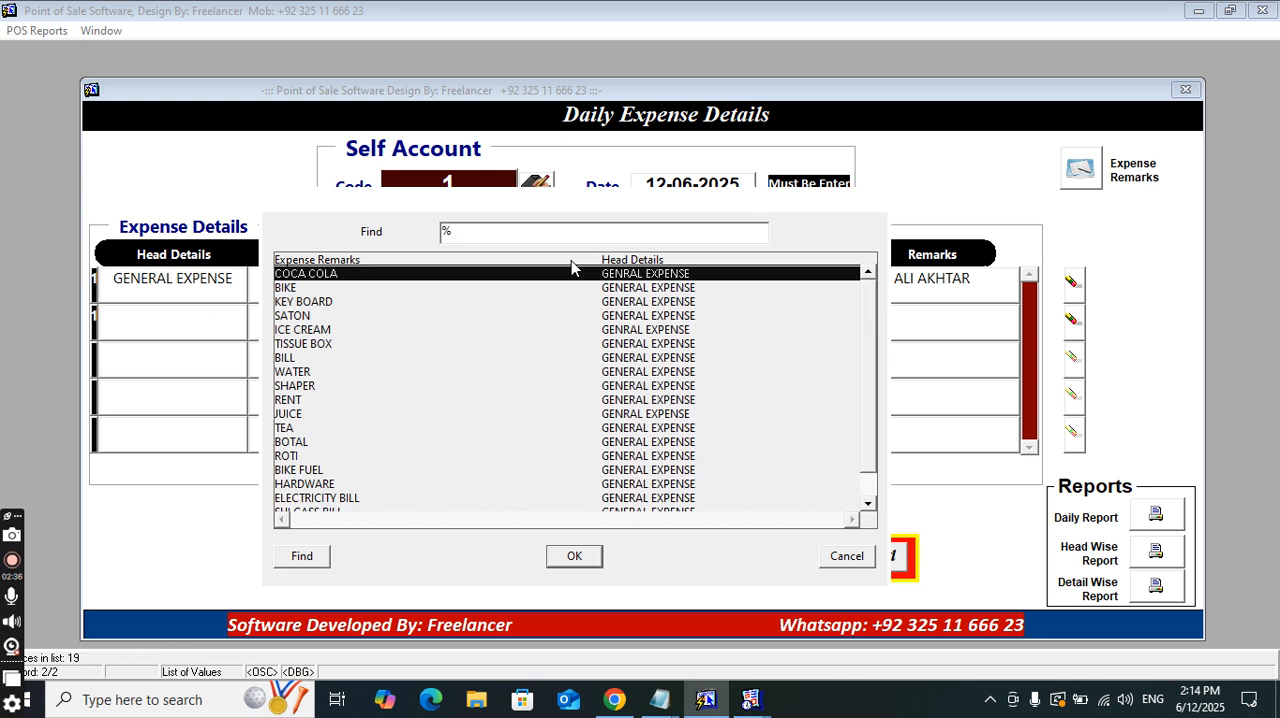
type("shAPER")
key("BackSpace")
key("BackSpace")
key("BackSpace")
key("BackSpace")
key("BackSpace")
key("BackSpace")
type("teA")
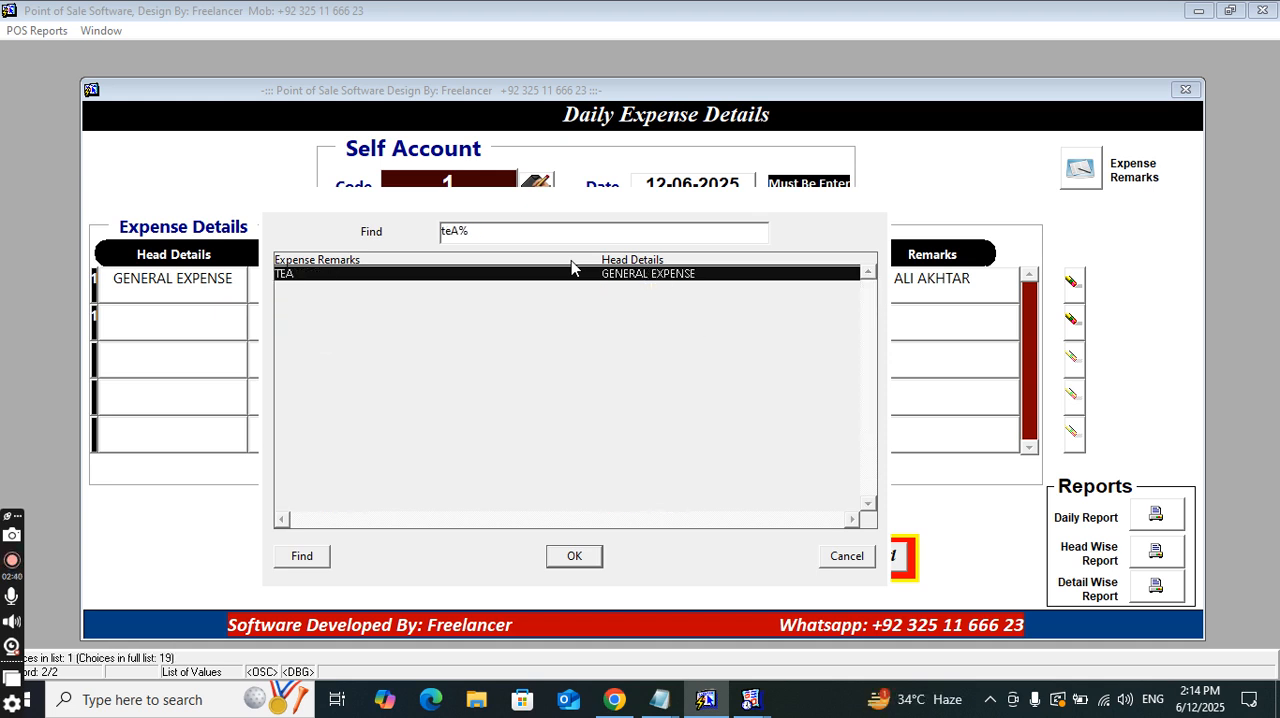
key("Return")
Set the TEA row's rate to 60 and its remark to SELF, and save the daily expense record
key("Tab")
key("Tab")
key("Tab")
type("60")
key("Tab")
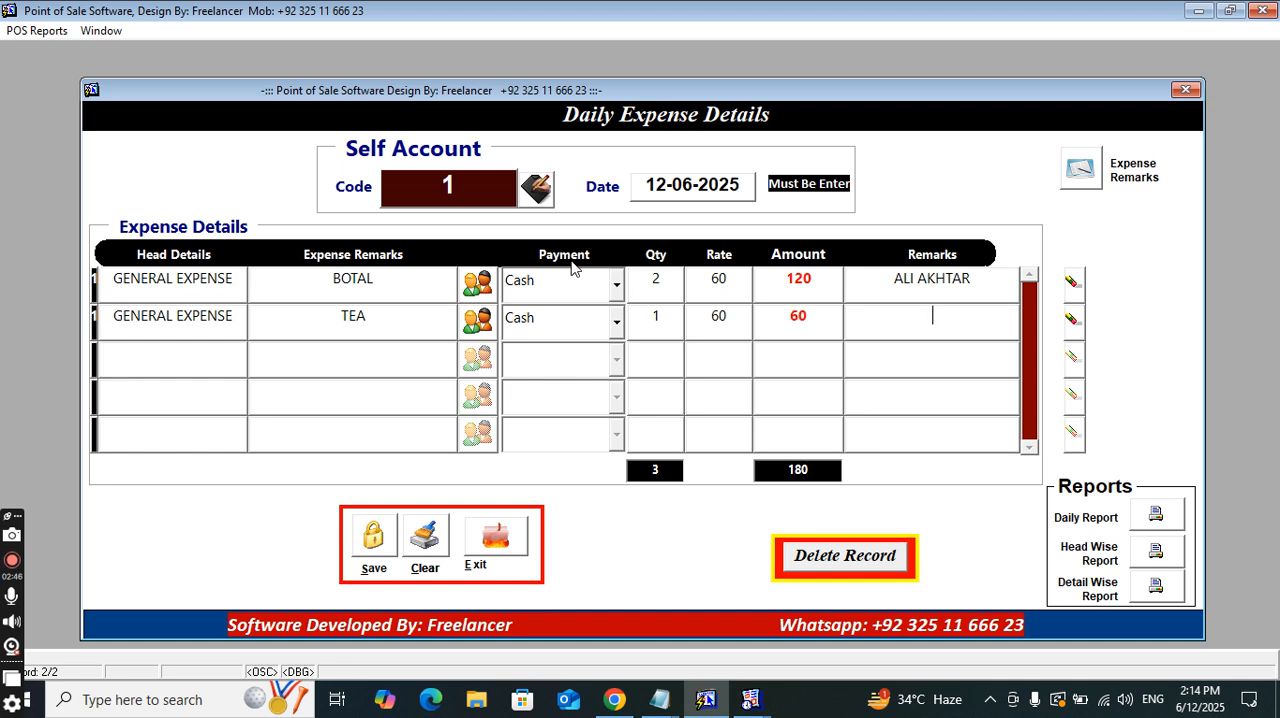
type("SELF")
left_click(373, 537)
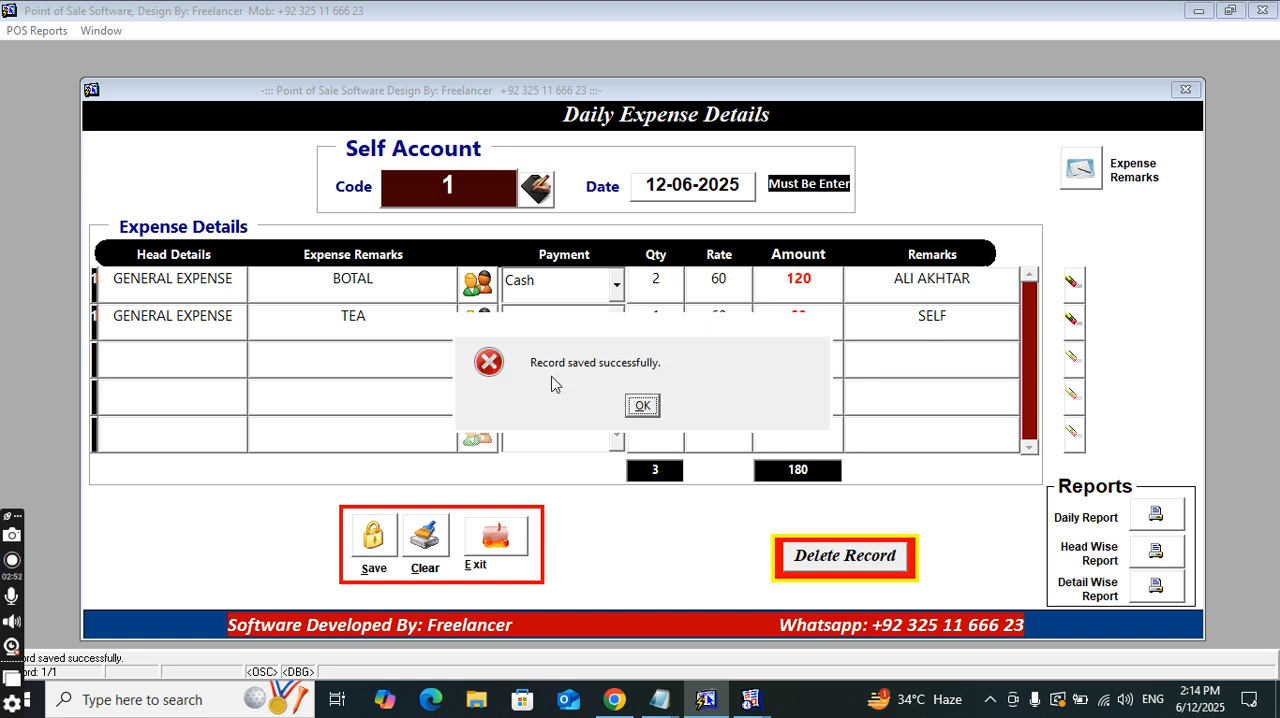
left_click(645, 405)
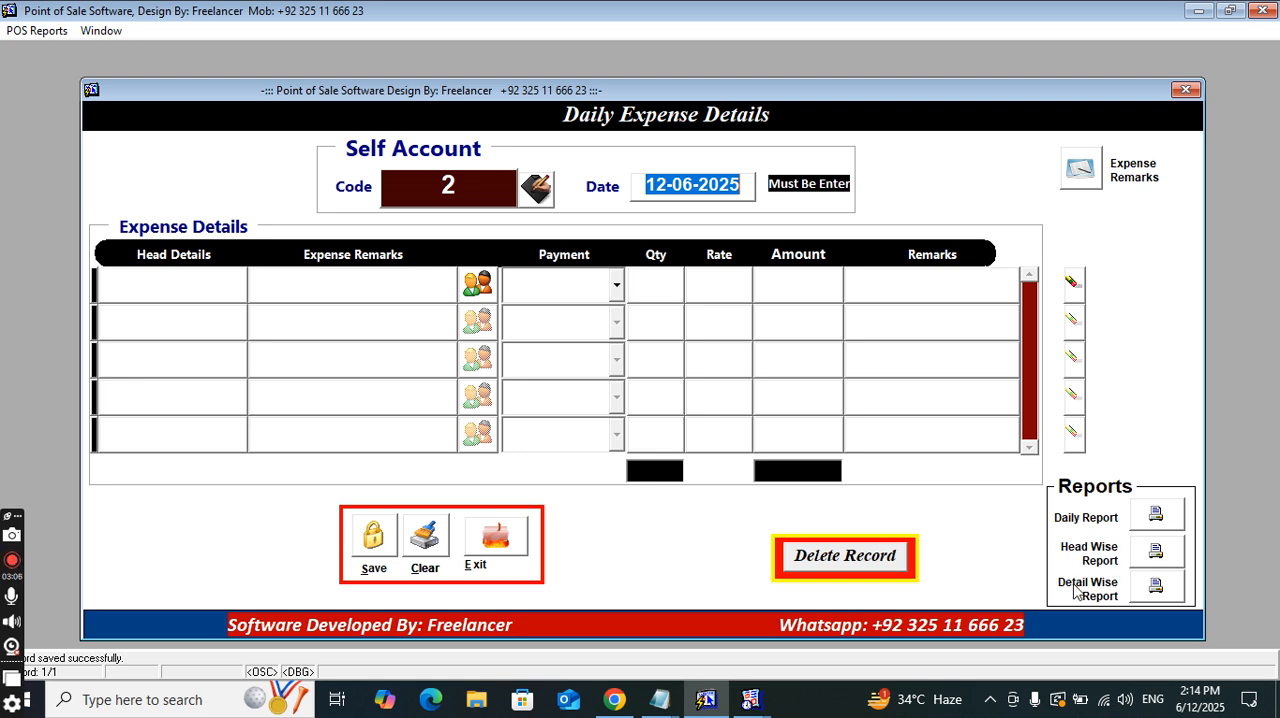
Run the Daily Expense Report for 12/06/25, review it and close the preview
left_click(1154, 515)
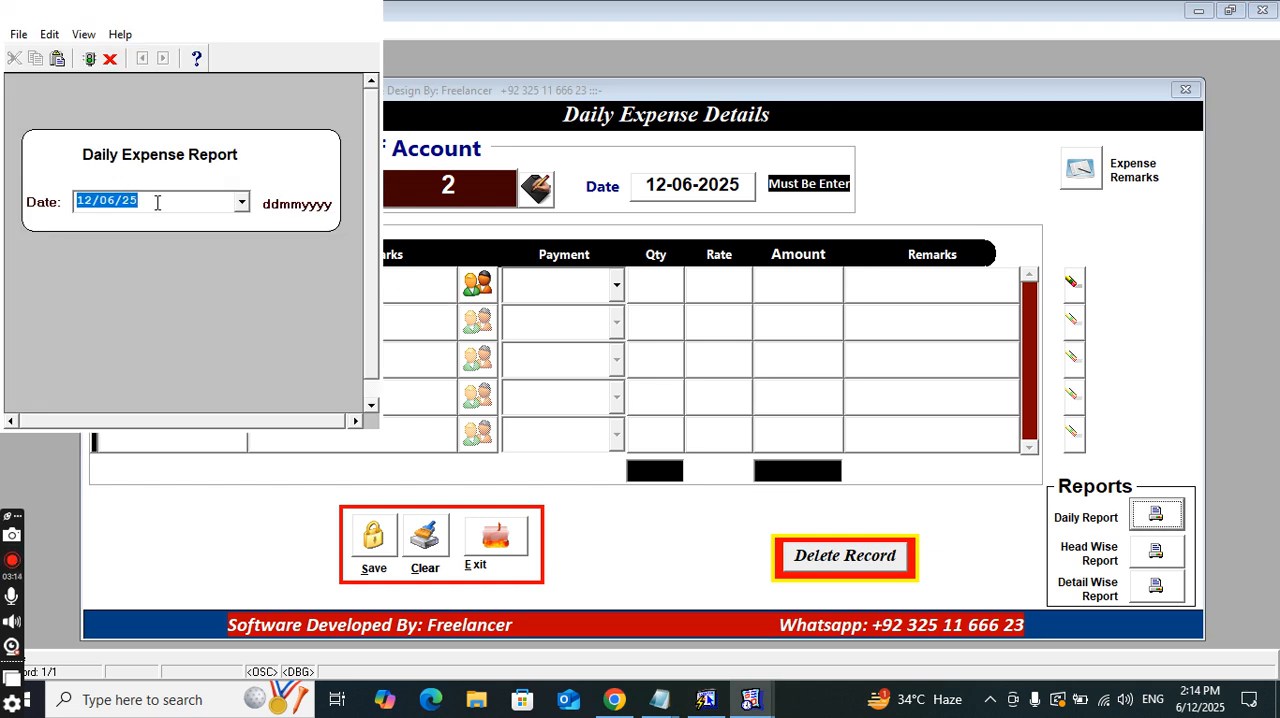
key("Return")
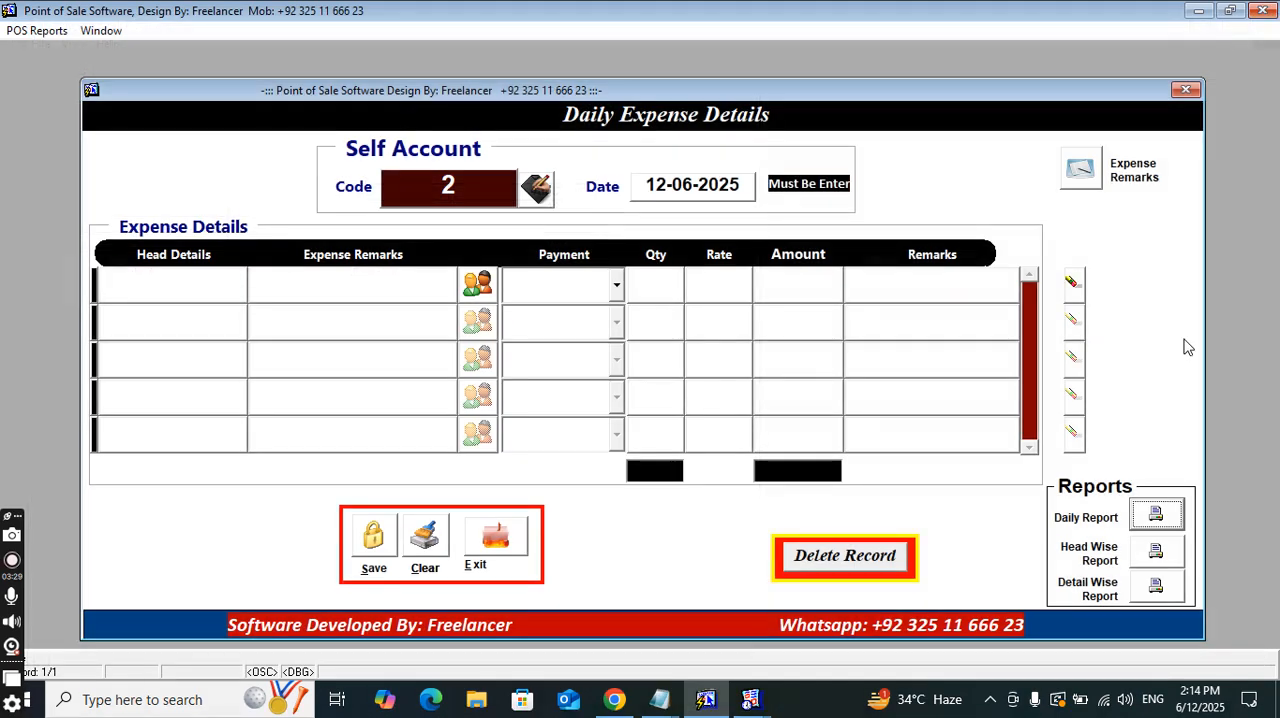
left_click(1262, 10)
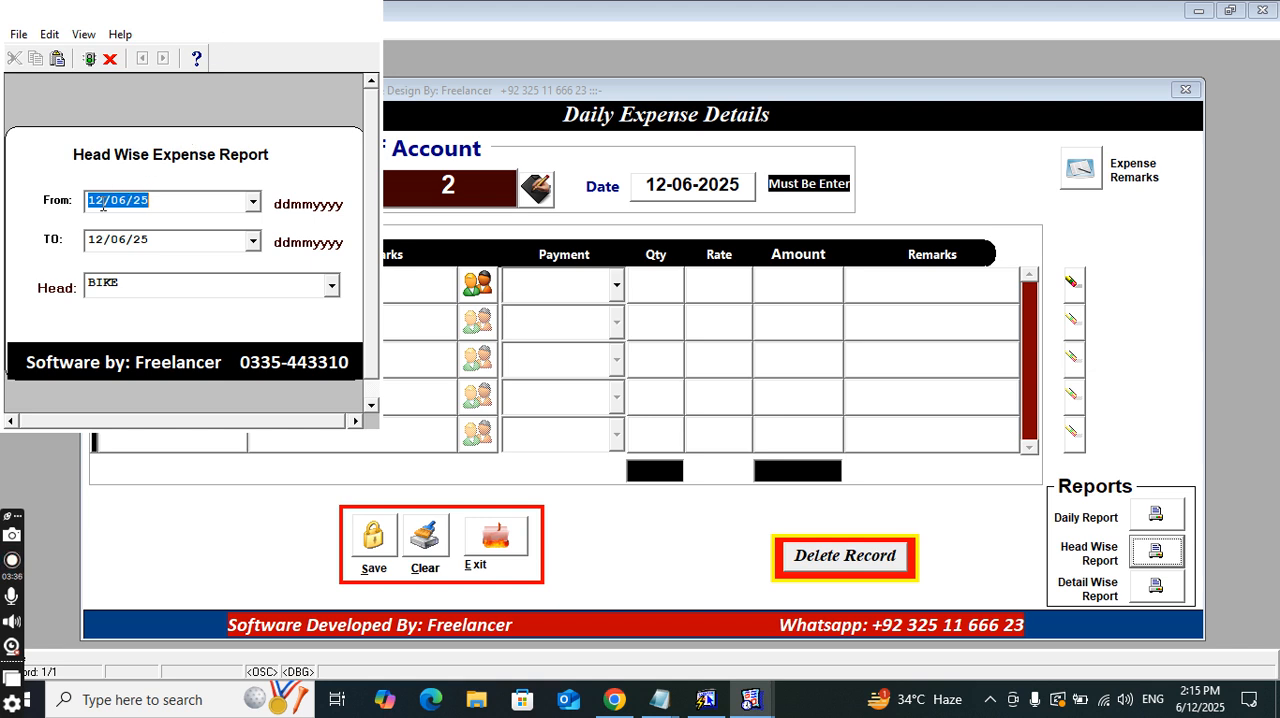
Run the Head Wise Expense Report for 12/06/25 with the head cleared to cover all heads, and close the preview
left_click(331, 288)
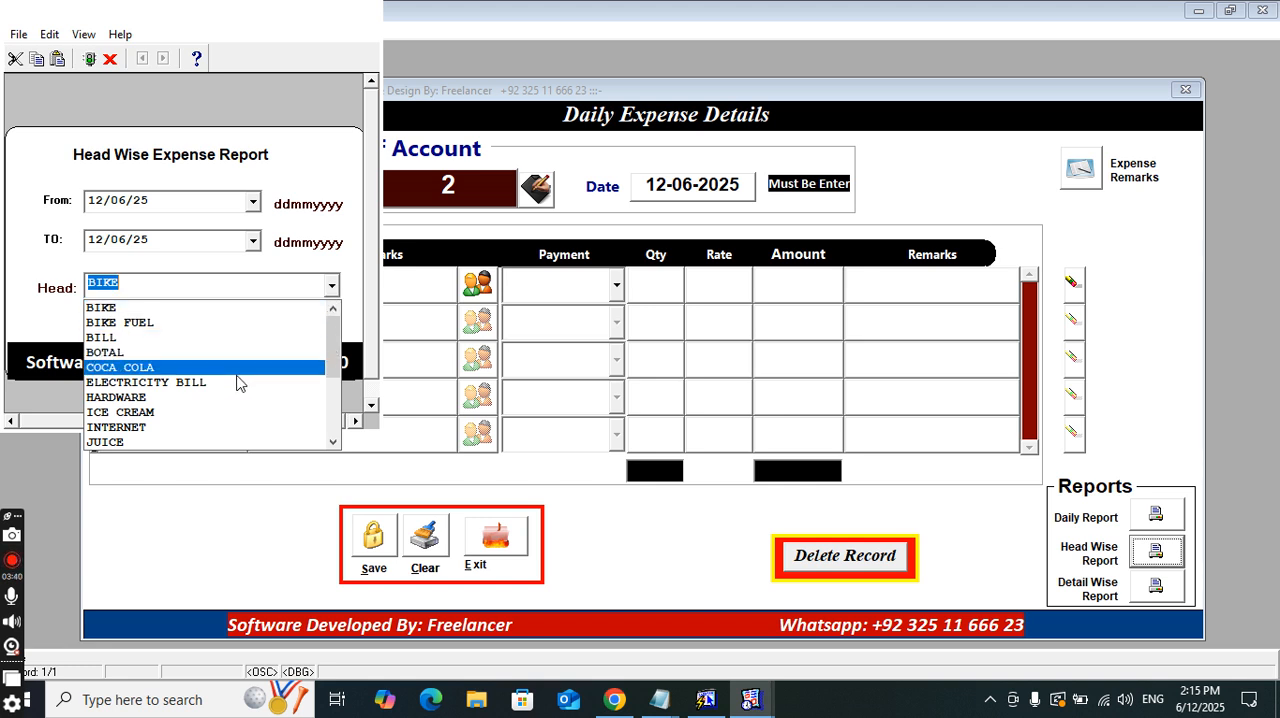
left_click(243, 279)
key("BackSpace")
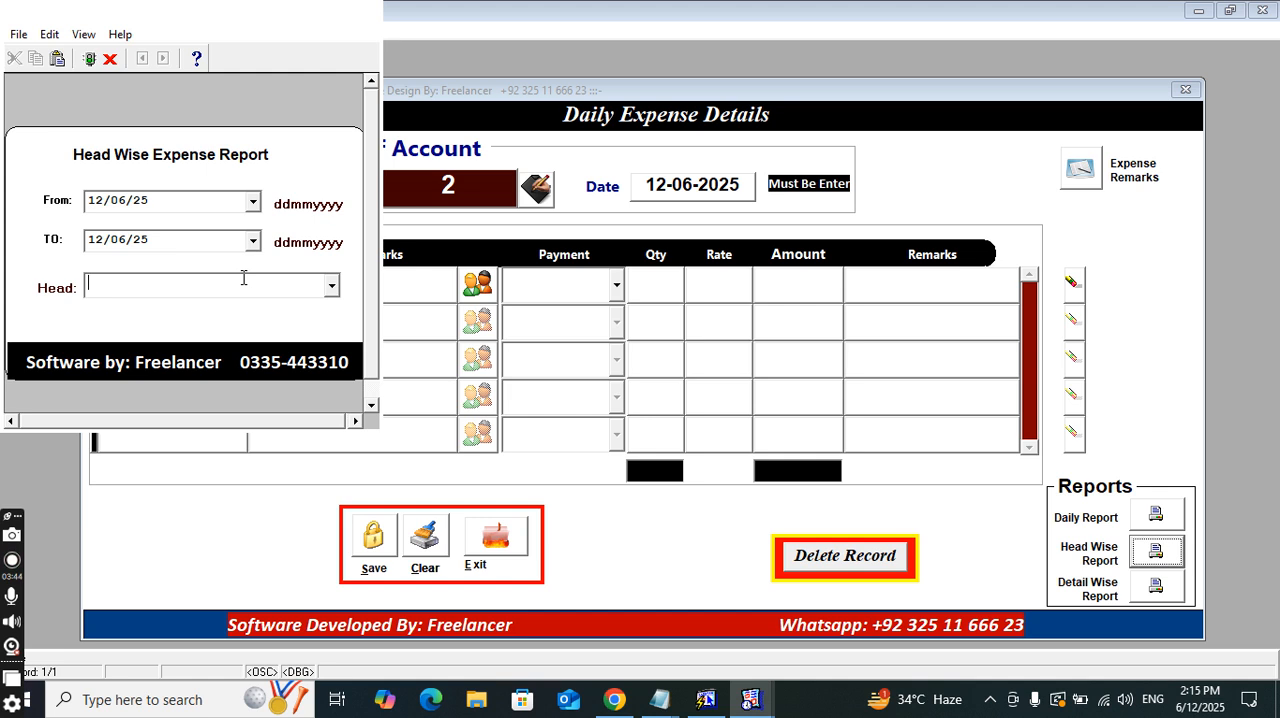
key("Return")
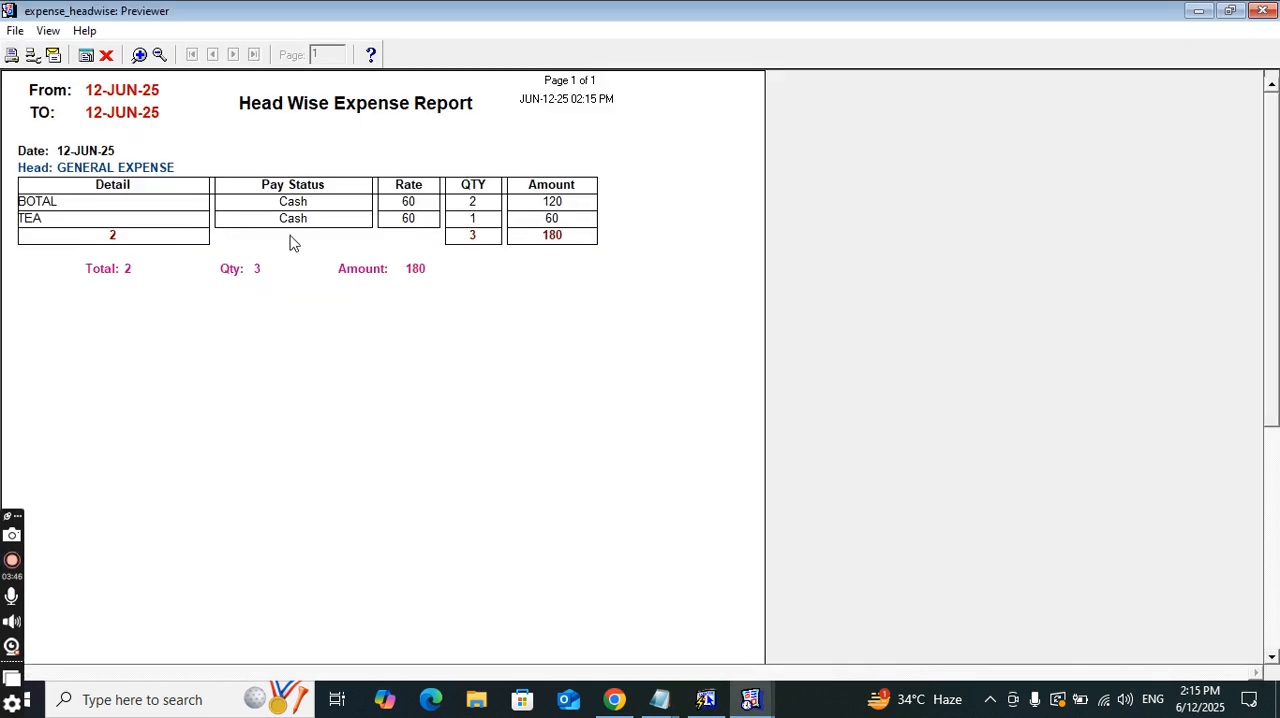
left_click(1265, 11)
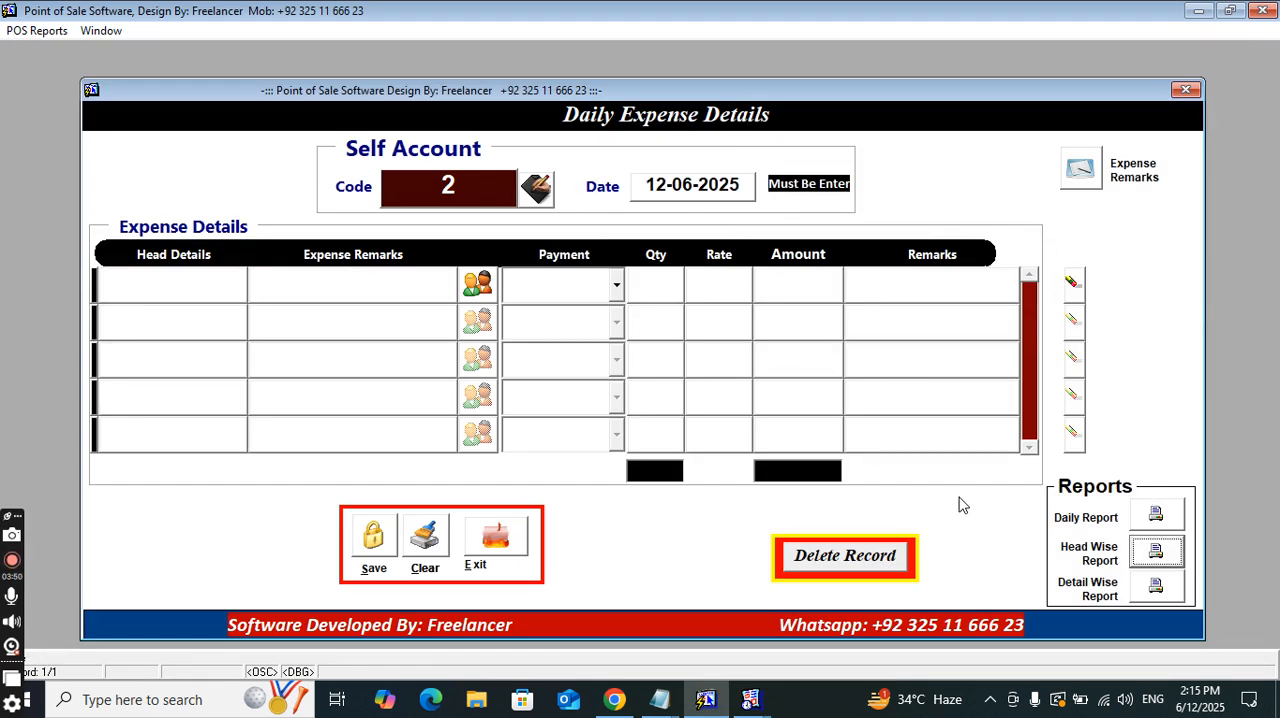
Run the Head Wise Expense Report again for 12/06/25 with BOTAL as the head, and close the preview
key("Return")
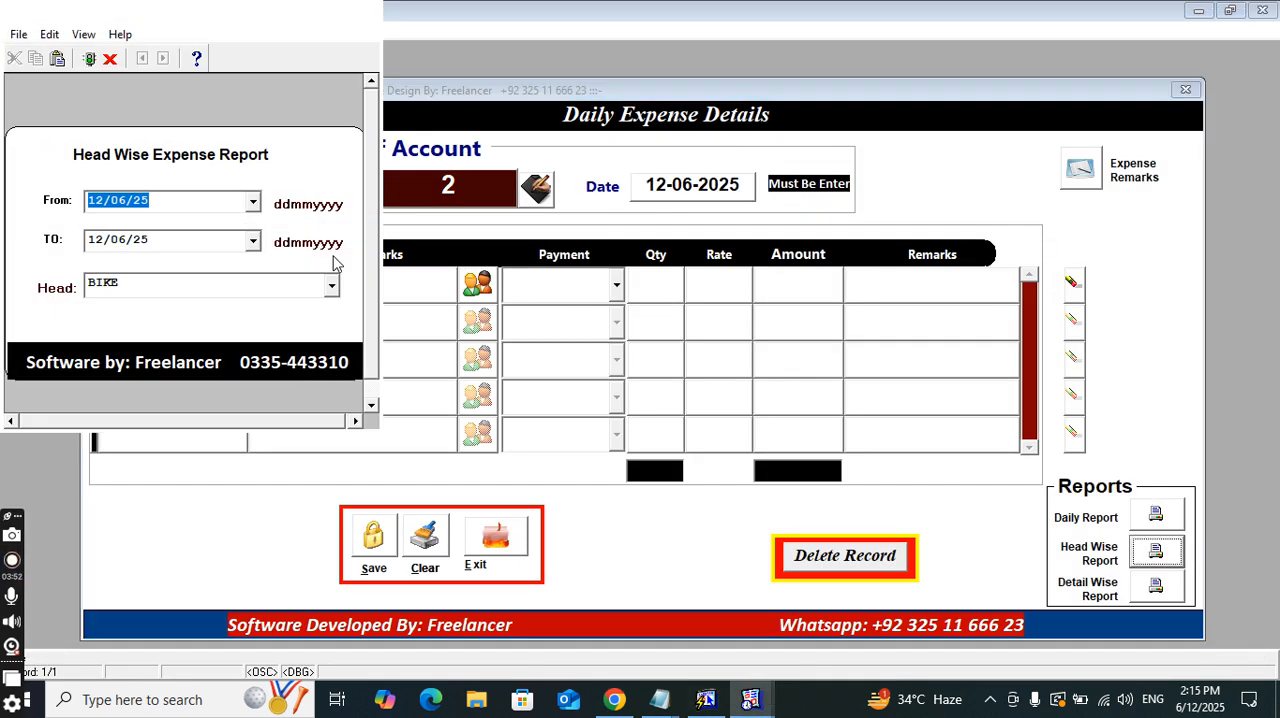
left_click(331, 288)
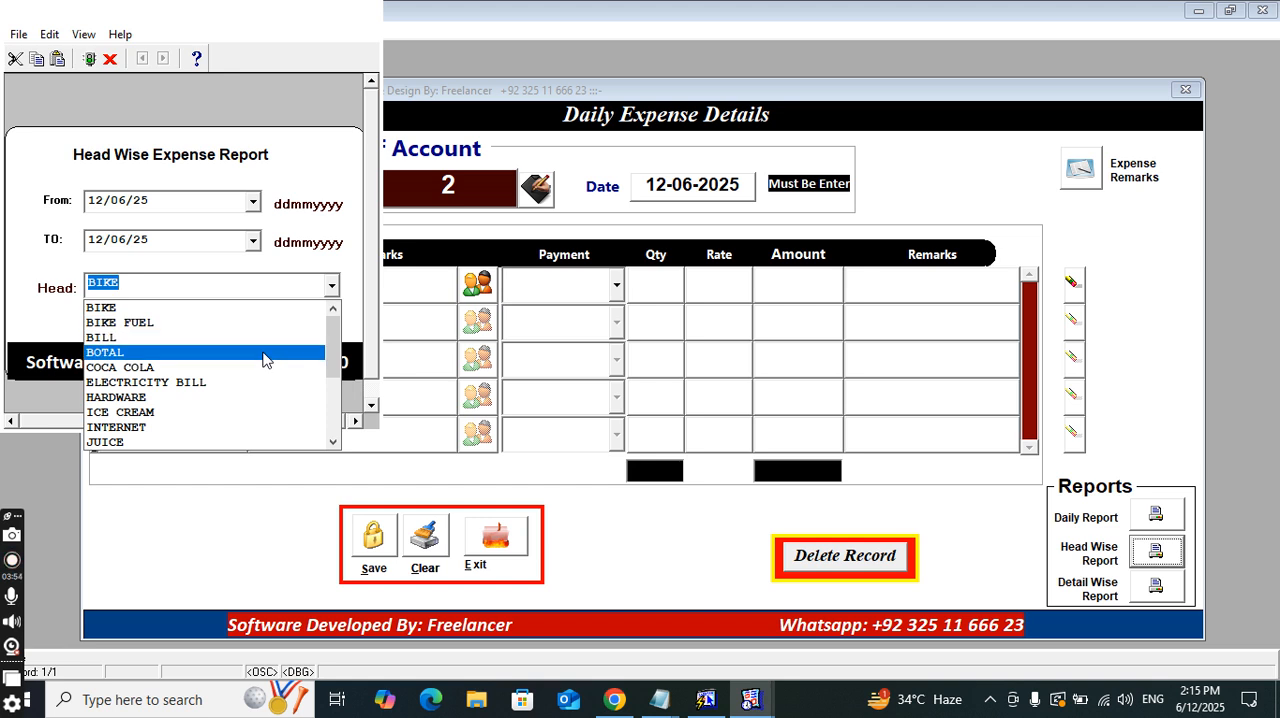
left_click(262, 353)
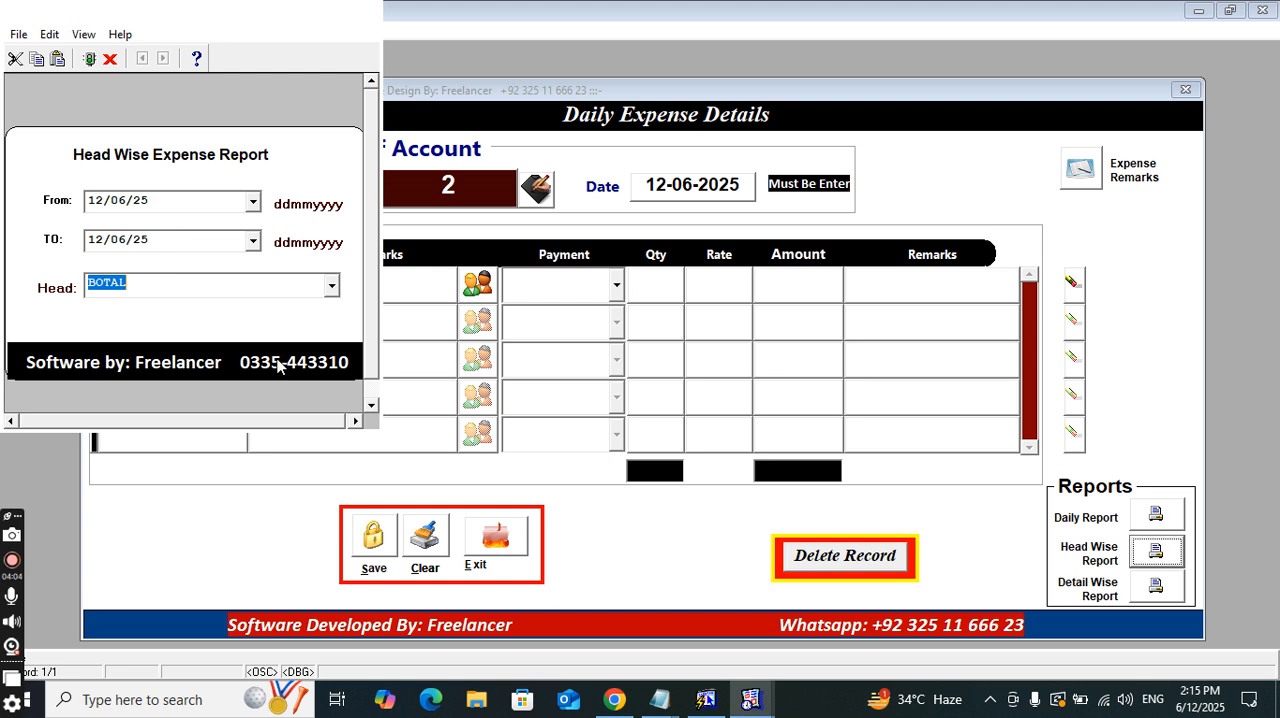
key("Return")
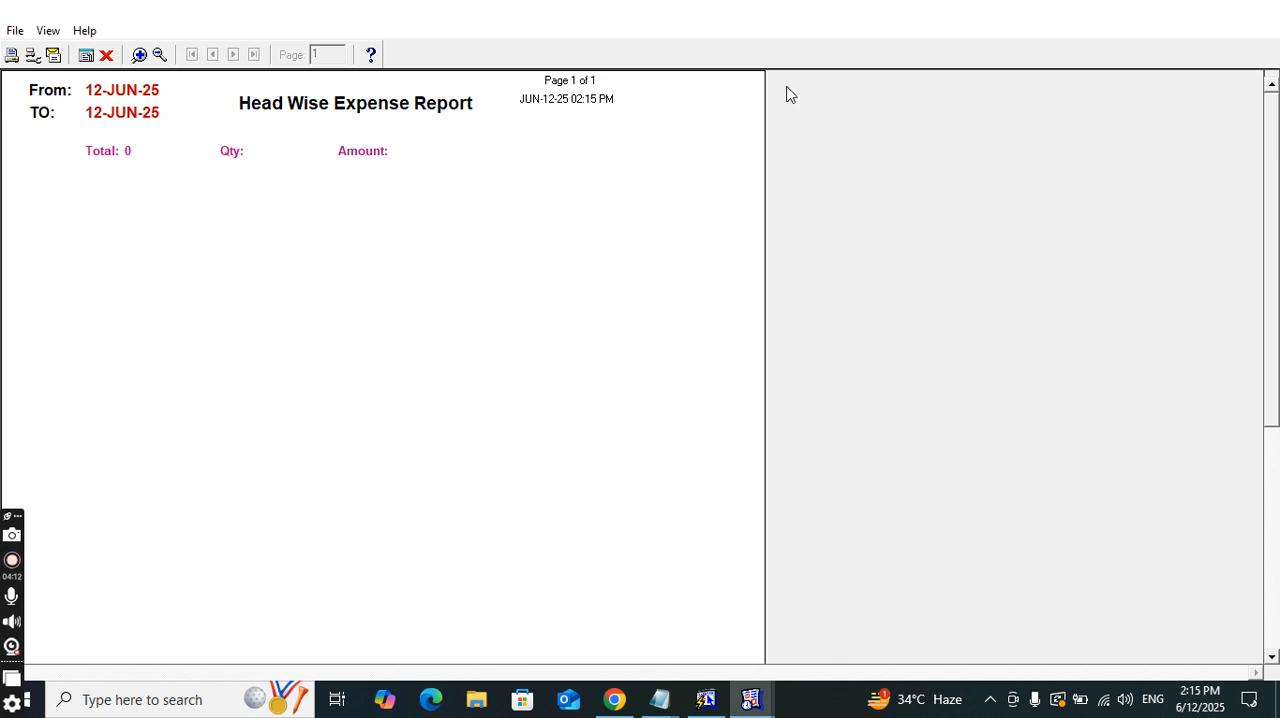
left_click(1275, 14)
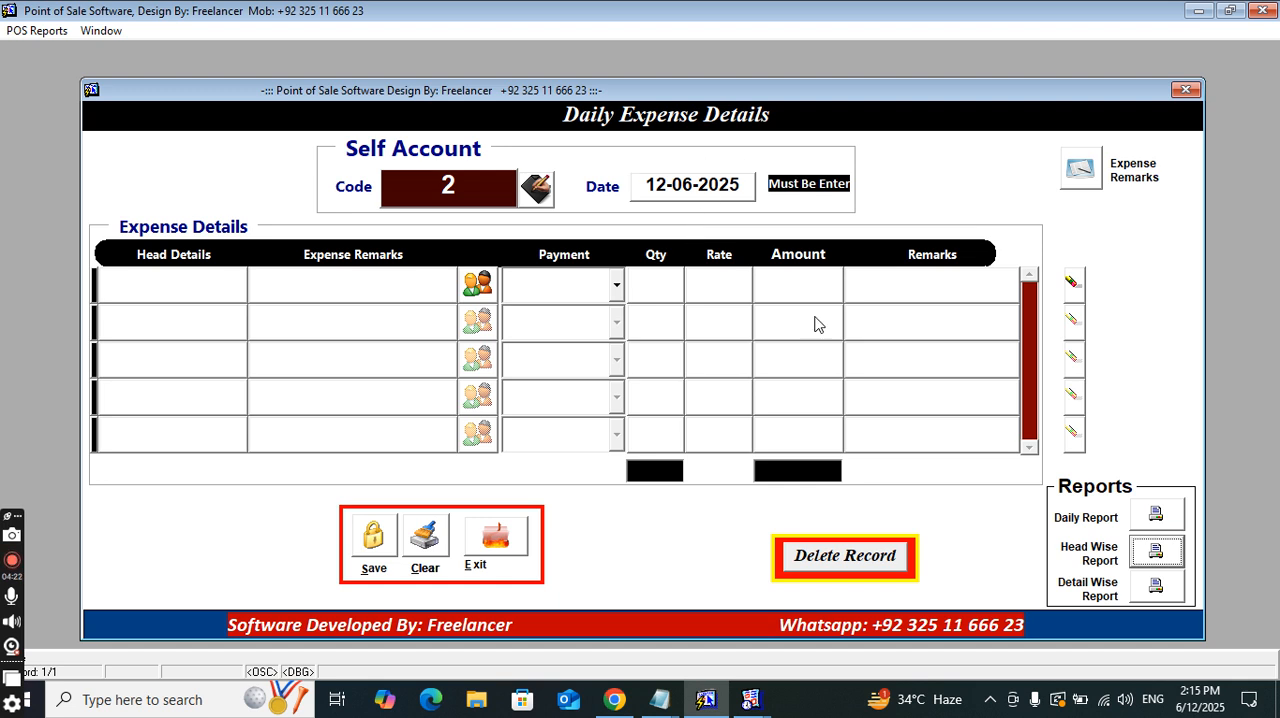
Open the Expense Remarks form from the Daily Expense Details screen
left_click(1085, 172)
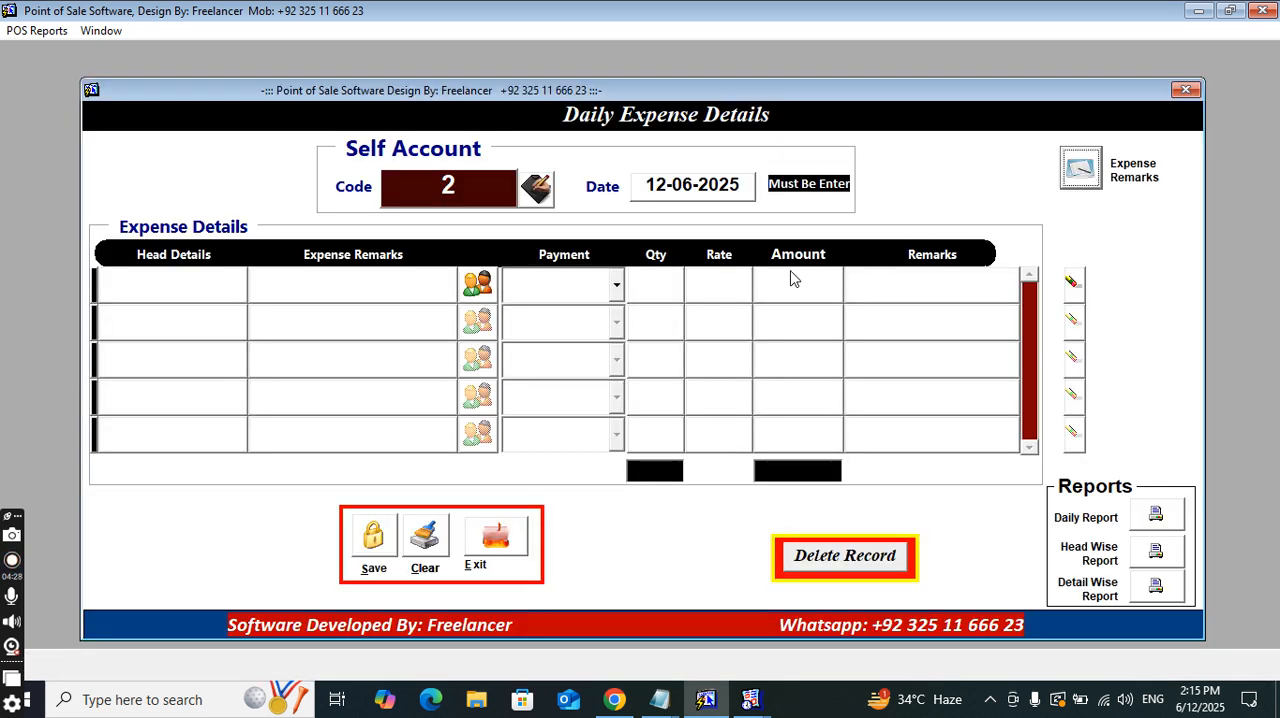